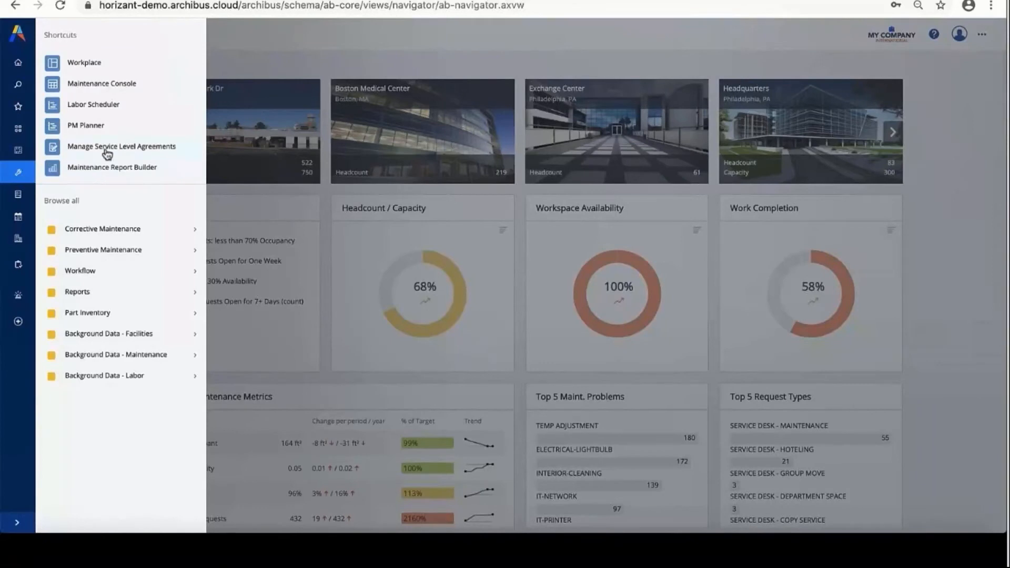
# Step: Open the service level agreements list and filter it to building NC05
pyautogui.click(107, 152)
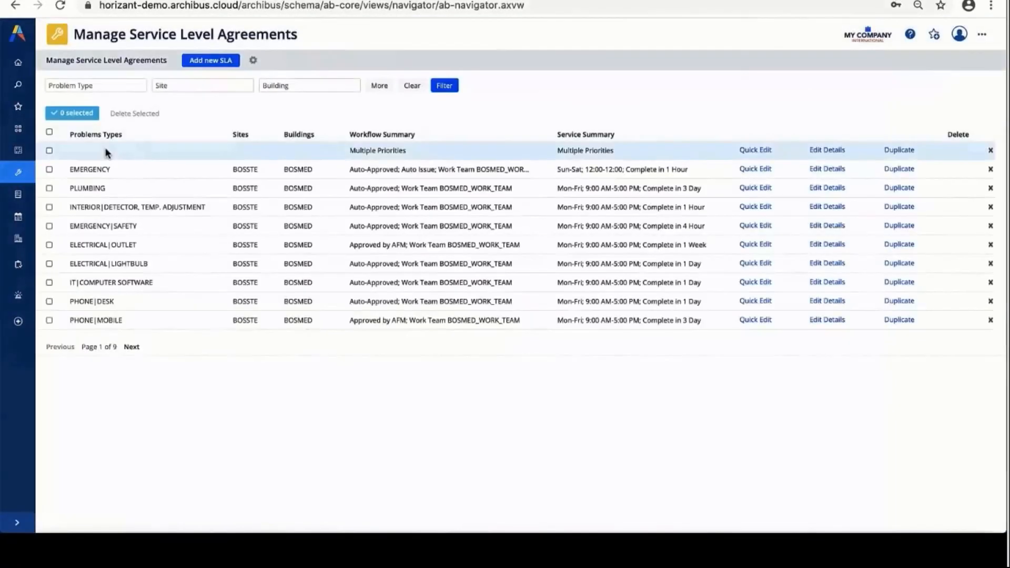
pyautogui.click(283, 87)
pyautogui.write('nc05')
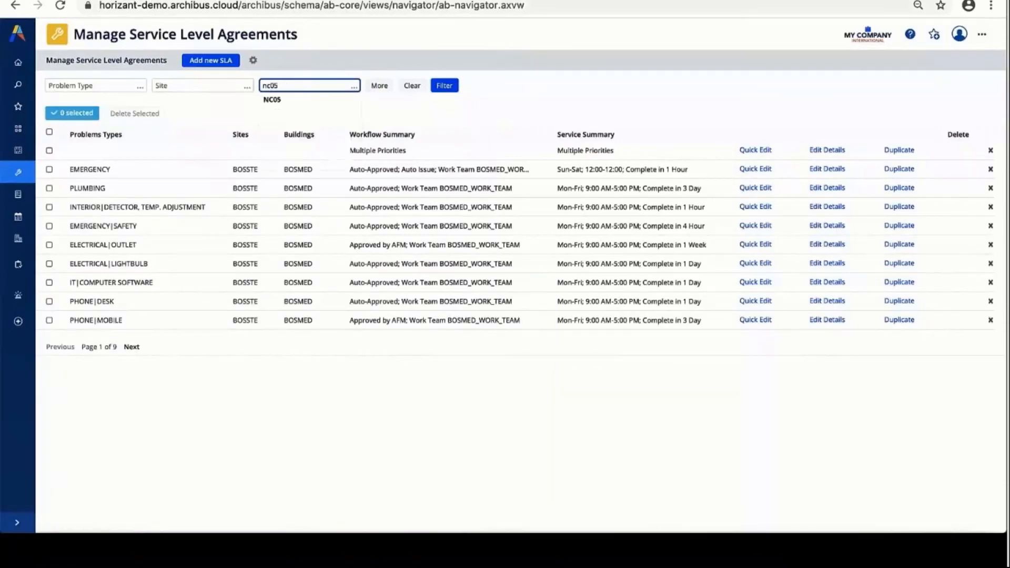
pyautogui.click(277, 99)
pyautogui.click(444, 90)
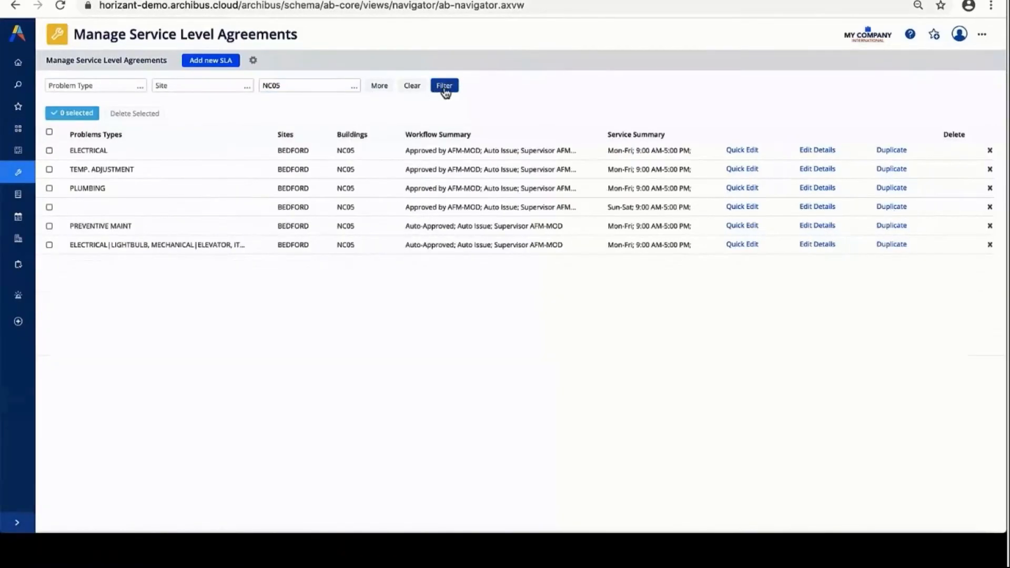
# Step: Review the summary of the ELECTRICAL service level agreement for building NC05, including its workflow and service level
pyautogui.click(93, 160)
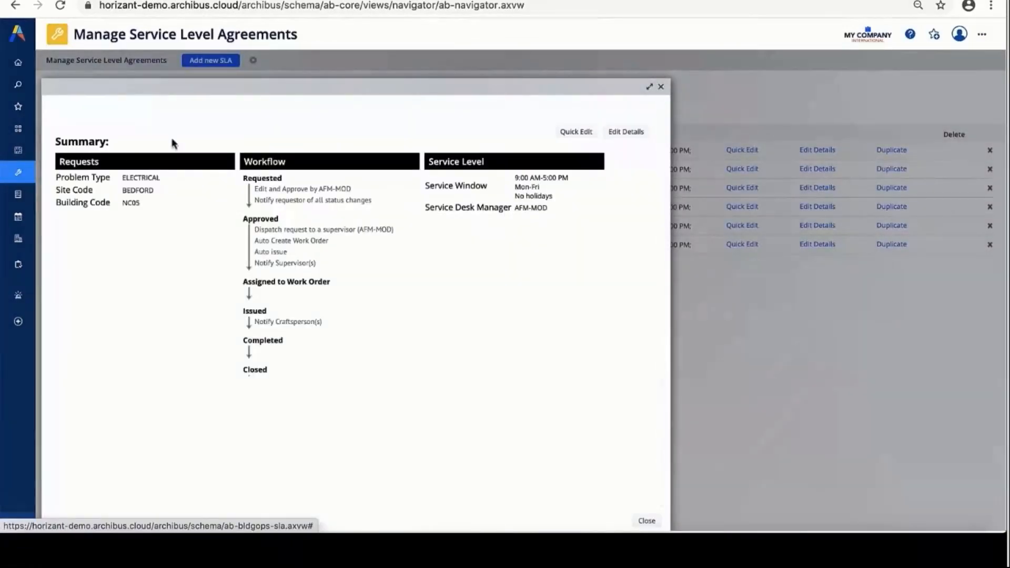
pyautogui.moveTo(219, 93); pyautogui.dragTo(305, 89)
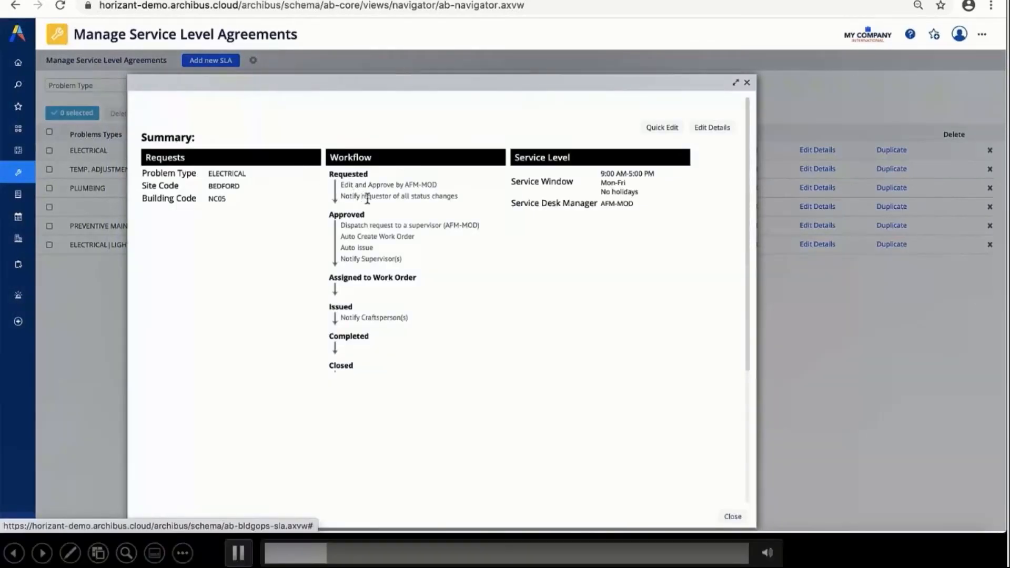
pyautogui.click(243, 554)
pyautogui.click(240, 552)
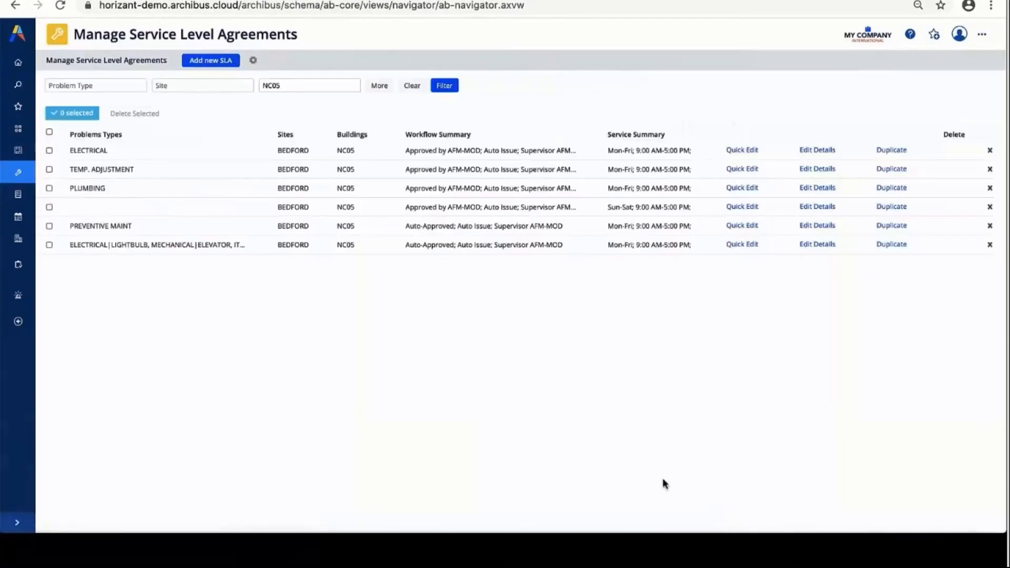
# Step: Start a new corrective maintenance SLA and open its detailed setup
pyautogui.click(210, 63)
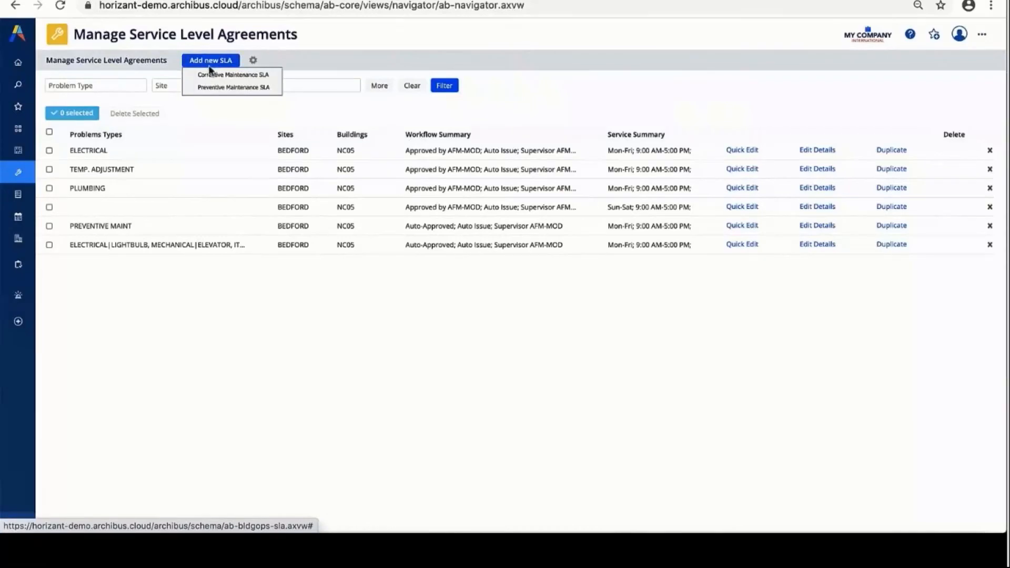
pyautogui.click(209, 75)
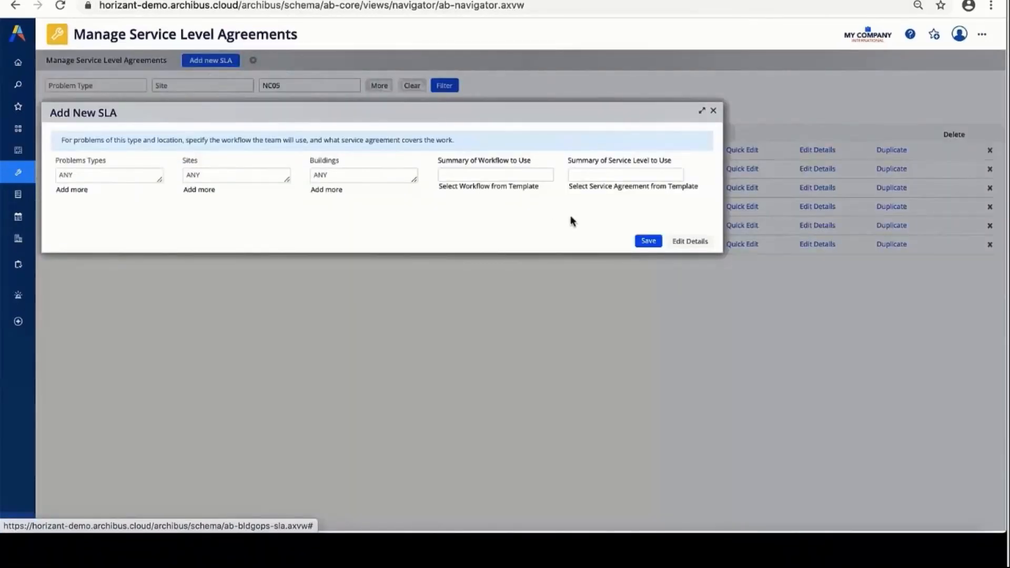
pyautogui.click(687, 242)
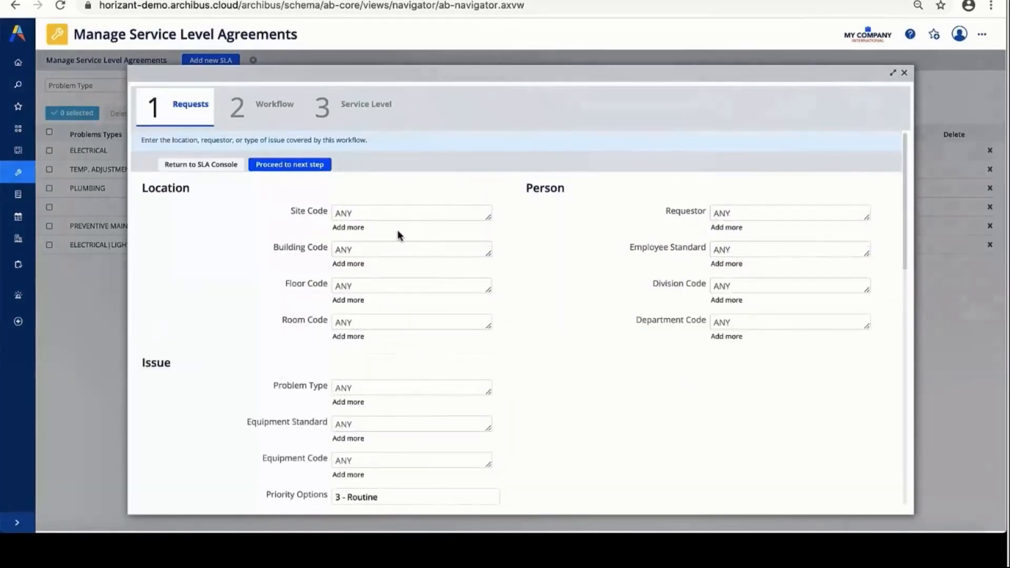
# Step: Set the new SLA's location to building NC05 at the BEDFORD site
pyautogui.click(354, 264)
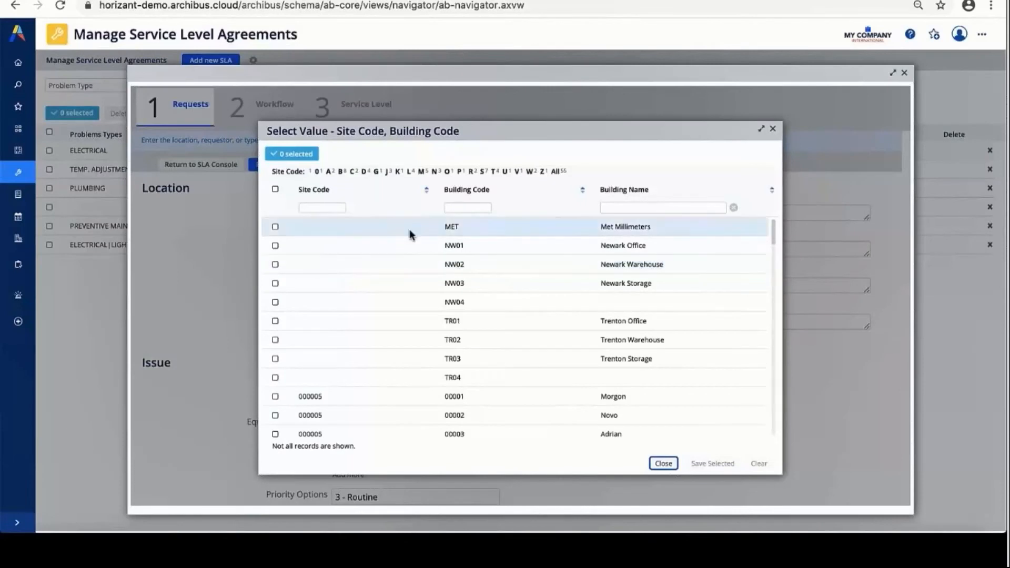
pyautogui.click(463, 208)
pyautogui.write('nc')
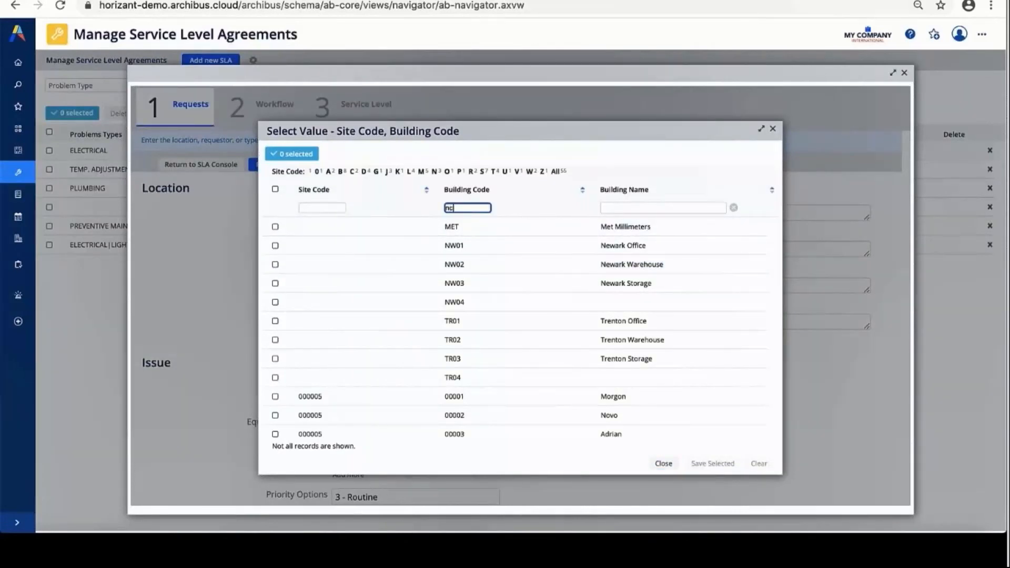
pyautogui.write('05')
pyautogui.press('Return')
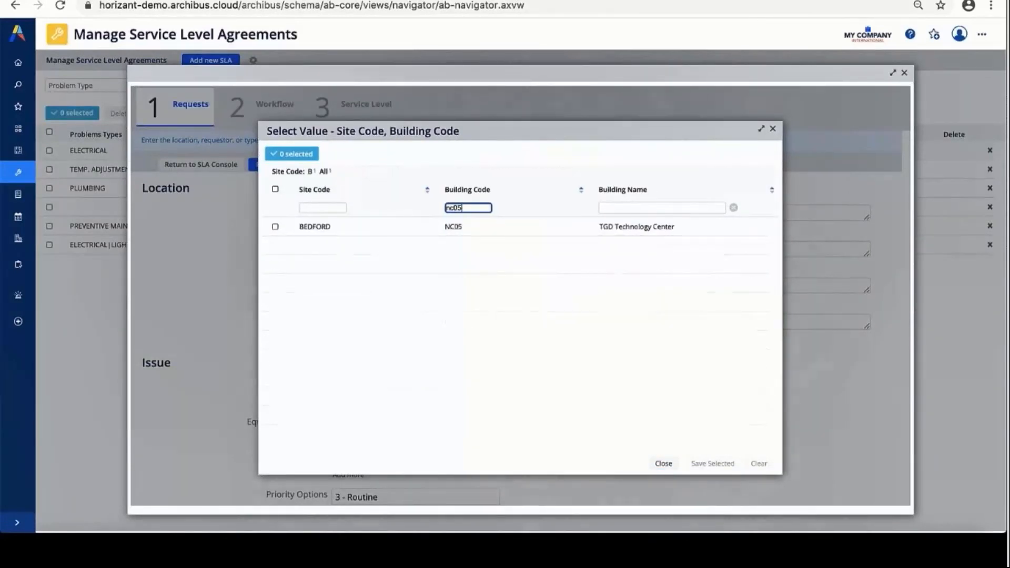
pyautogui.click(451, 227)
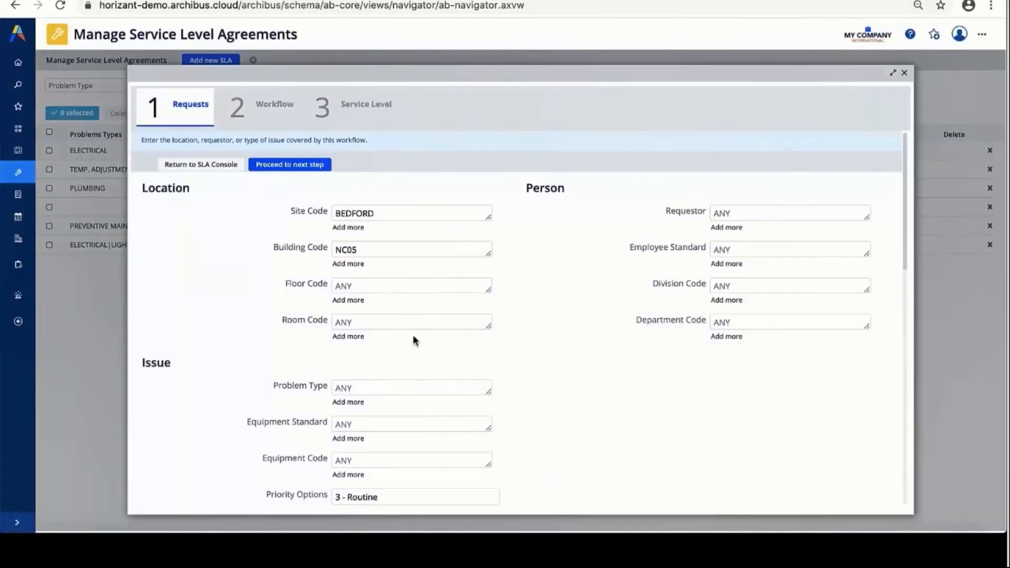
# Step: Set the SLA's problem type to SECURITY and proceed to the workflow definition
pyautogui.click(357, 402)
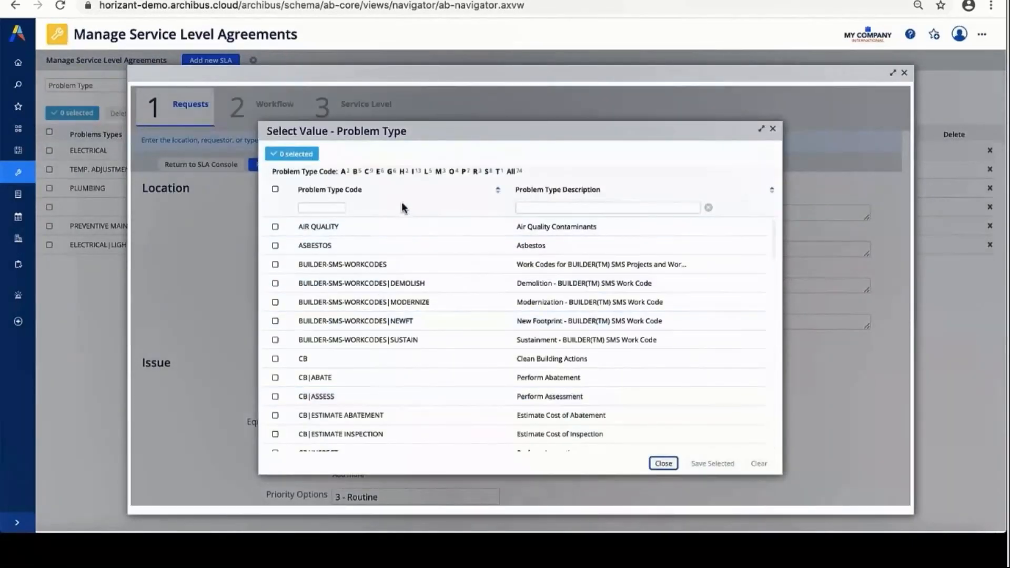
pyautogui.click(488, 174)
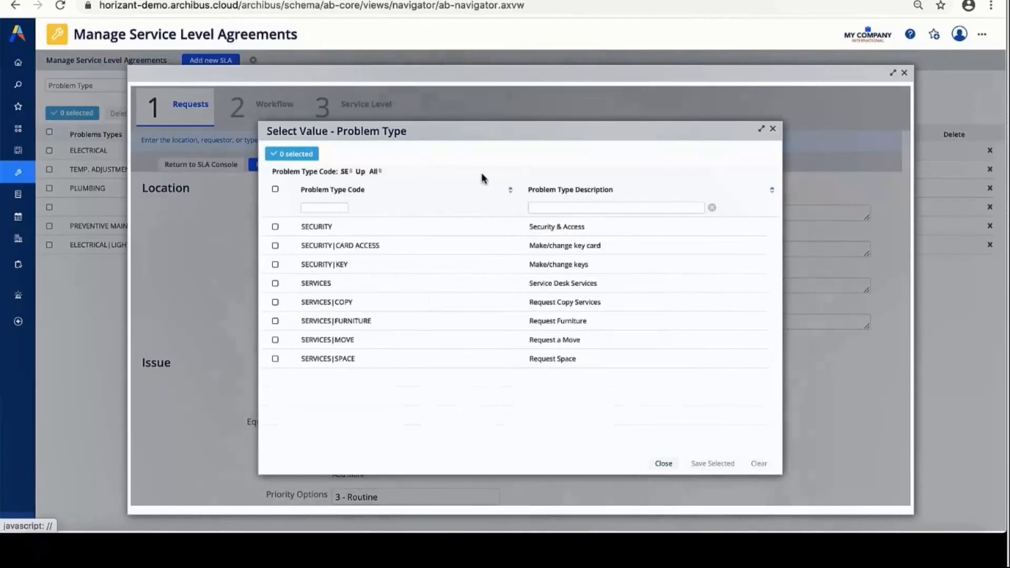
pyautogui.click(325, 228)
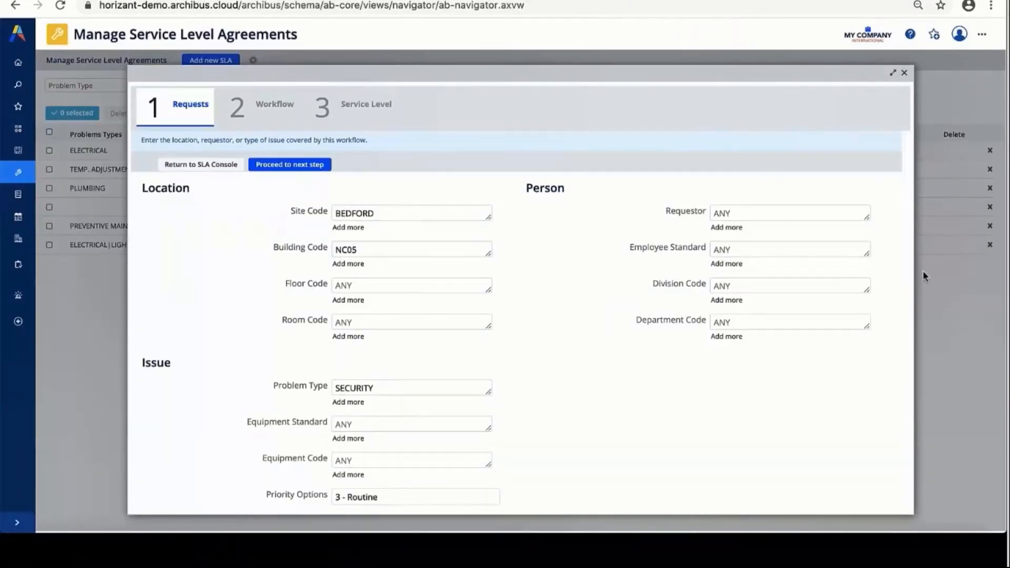
pyautogui.click(308, 166)
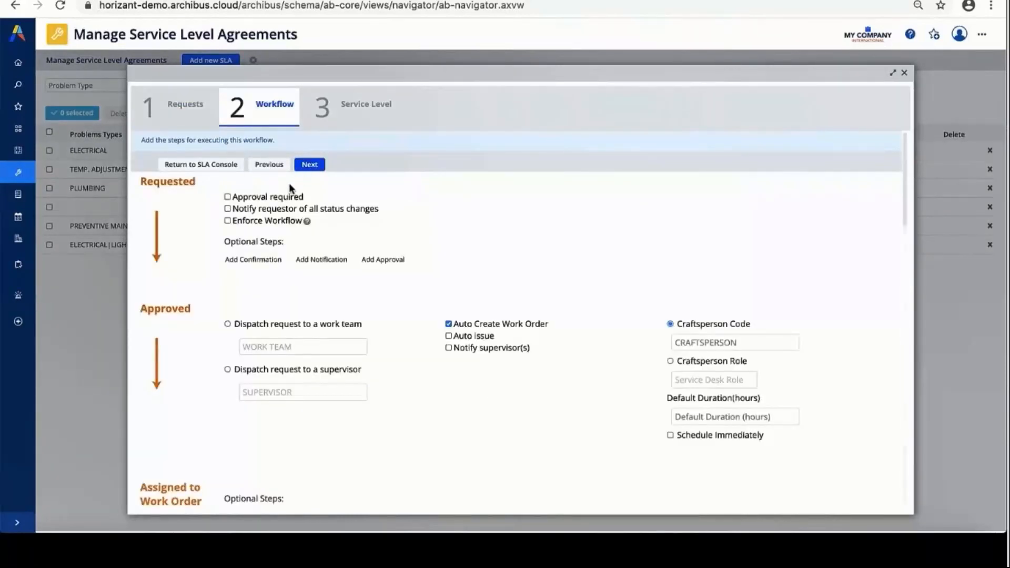
# Step: Enforce the workflow and add a notification to the Requestor service desk role for the Requested status
pyautogui.click(228, 220)
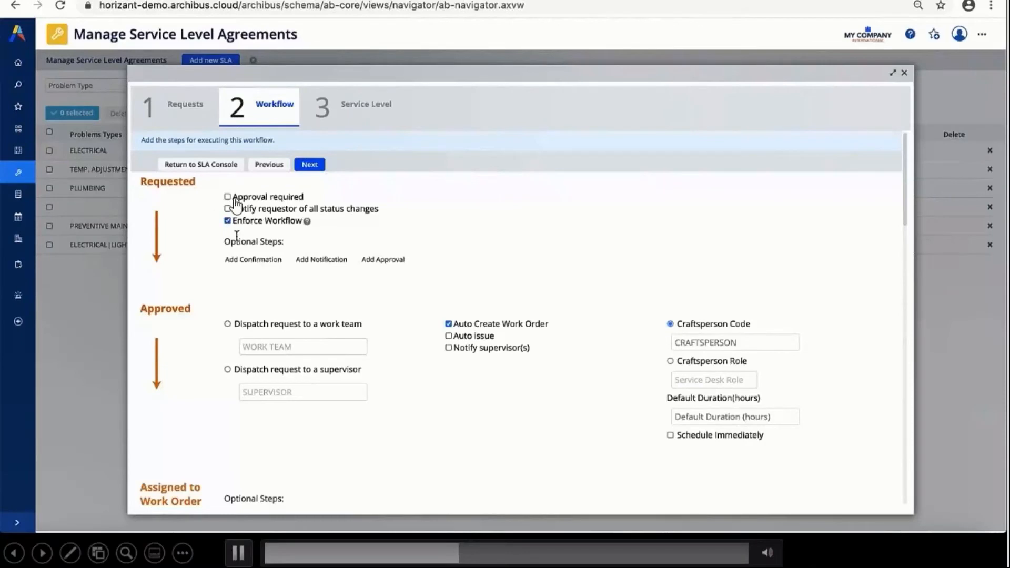
pyautogui.click(319, 260)
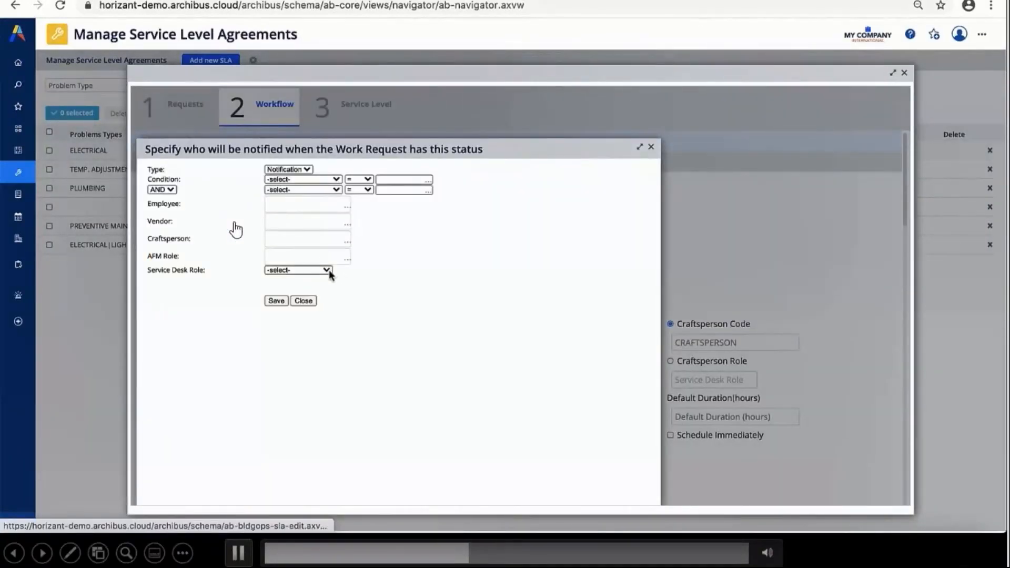
pyautogui.click(328, 270)
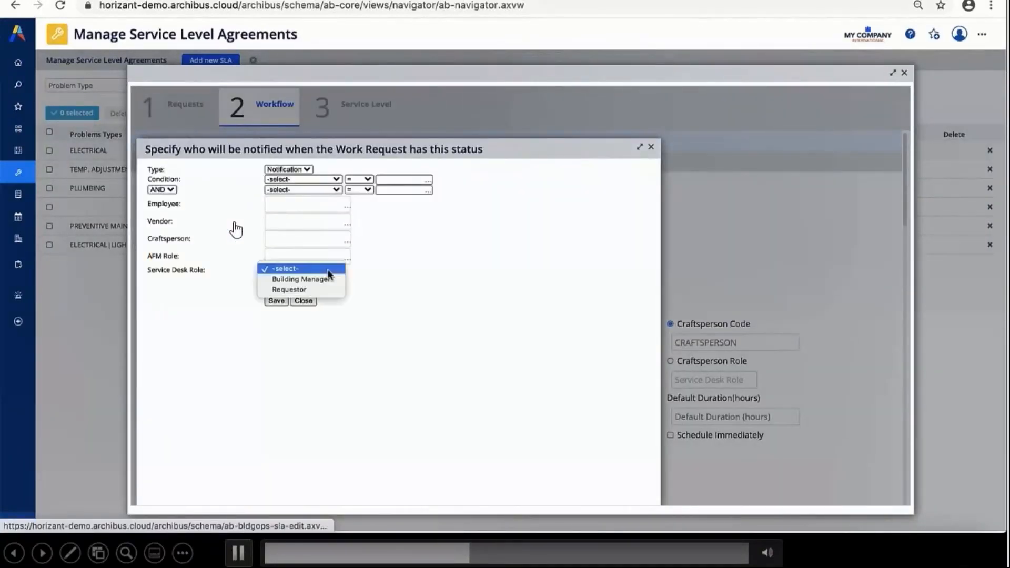
pyautogui.click(294, 290)
pyautogui.click(275, 300)
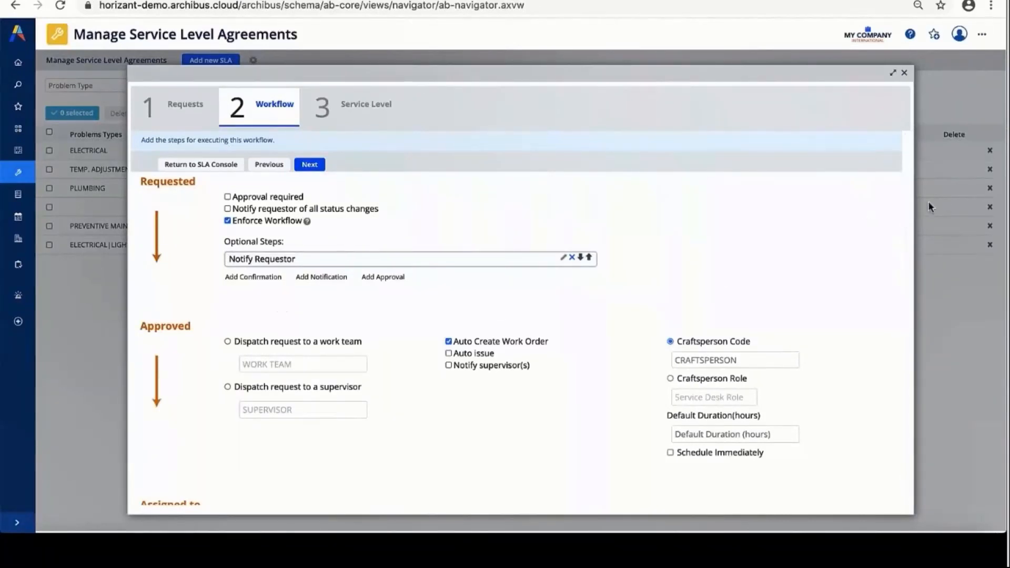
# Step: Set approved requests to be dispatched to the supervisor AFM-MOD
pyautogui.moveTo(904, 211)
pyautogui.mouseDown()
pyautogui.moveTo(899, 252)
pyautogui.moveTo(901, 211)
pyautogui.moveTo(900, 228)
pyautogui.mouseUp()
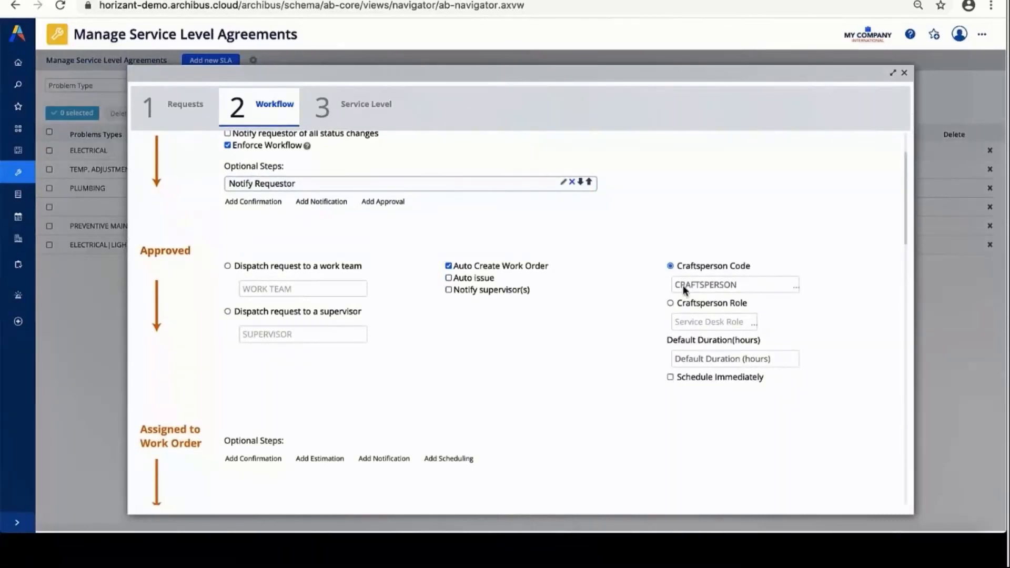
pyautogui.click(228, 312)
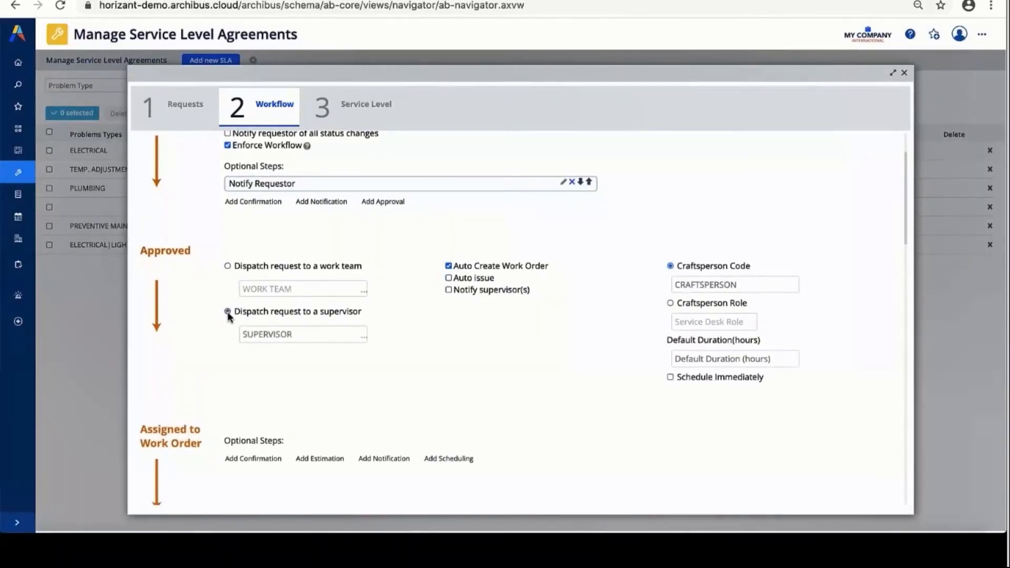
pyautogui.click(256, 335)
pyautogui.write('AFM')
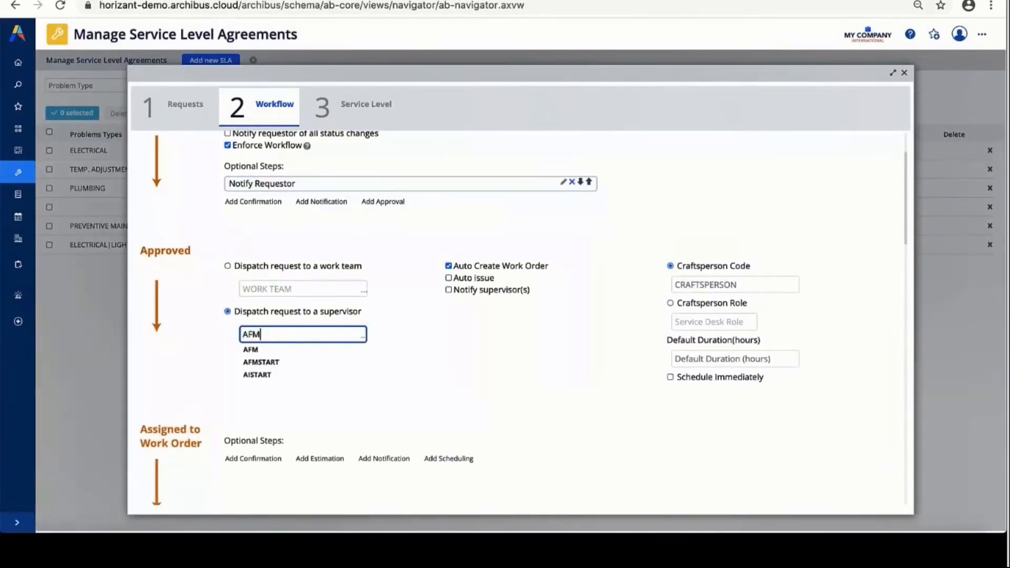
pyautogui.write('-MOD')
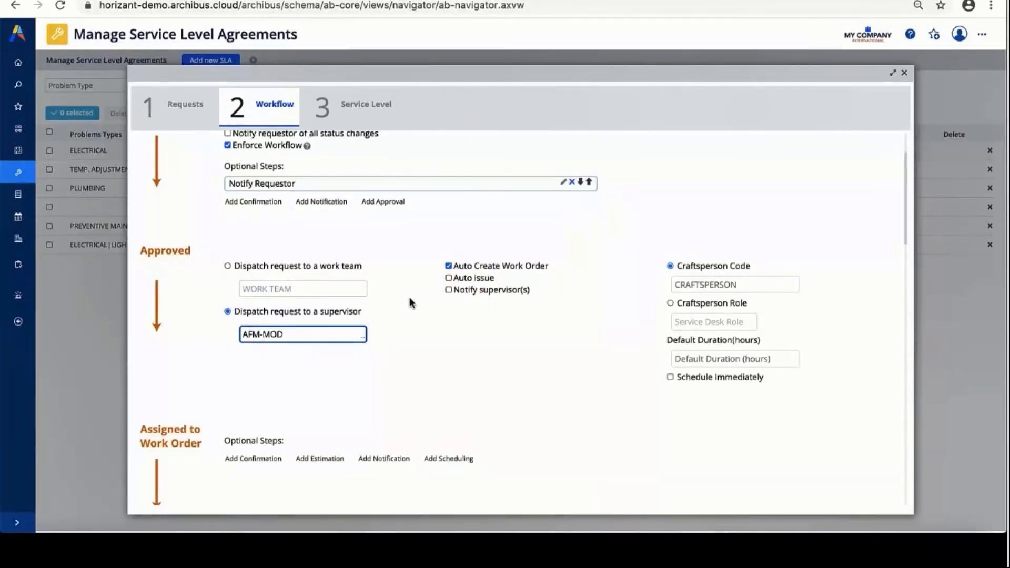
# Step: Enable auto issue for approved requests, accepting the removal of existing steps, and assign them by the Craftsperson service desk role
pyautogui.click(446, 279)
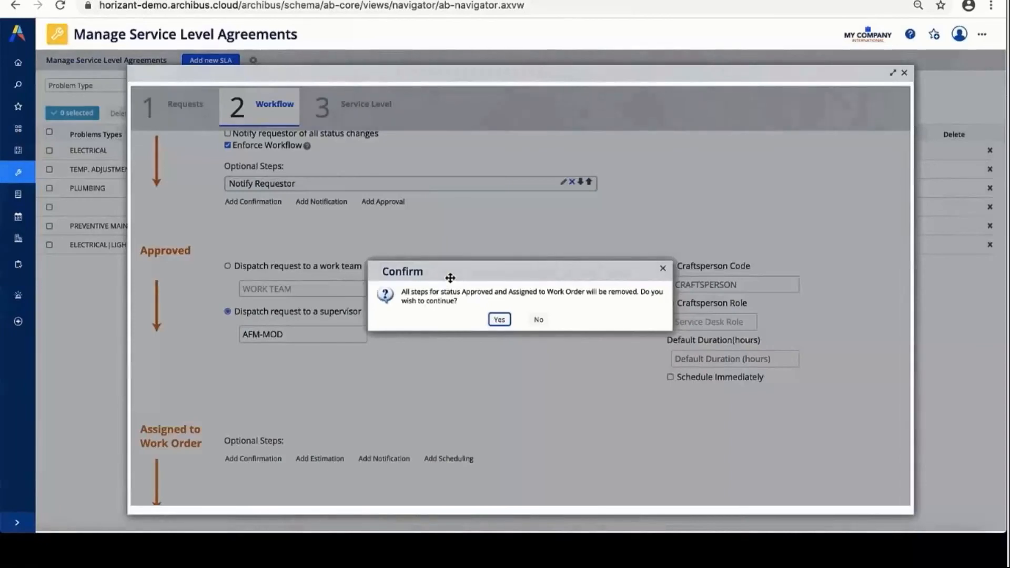
pyautogui.click(498, 319)
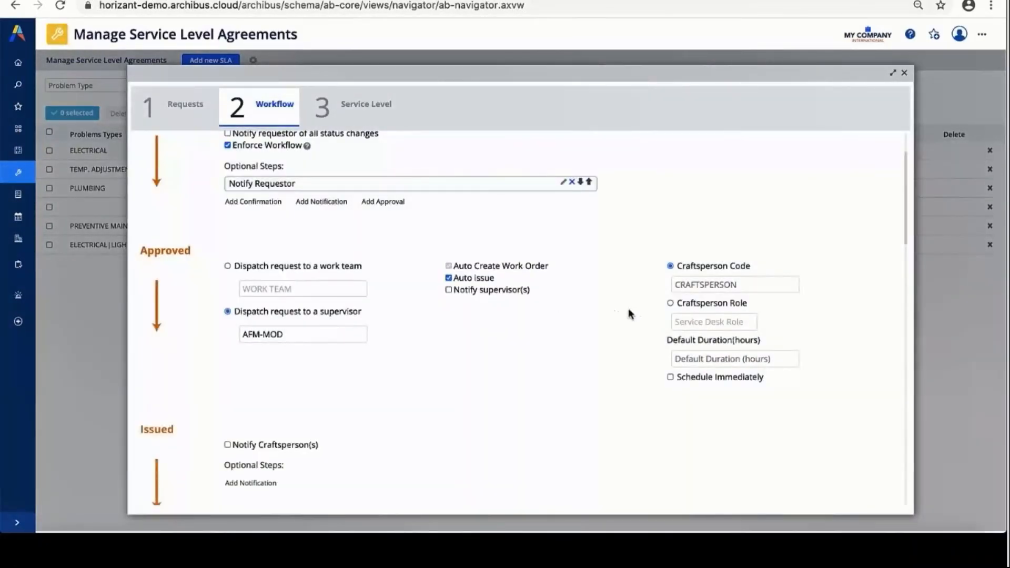
pyautogui.click(670, 303)
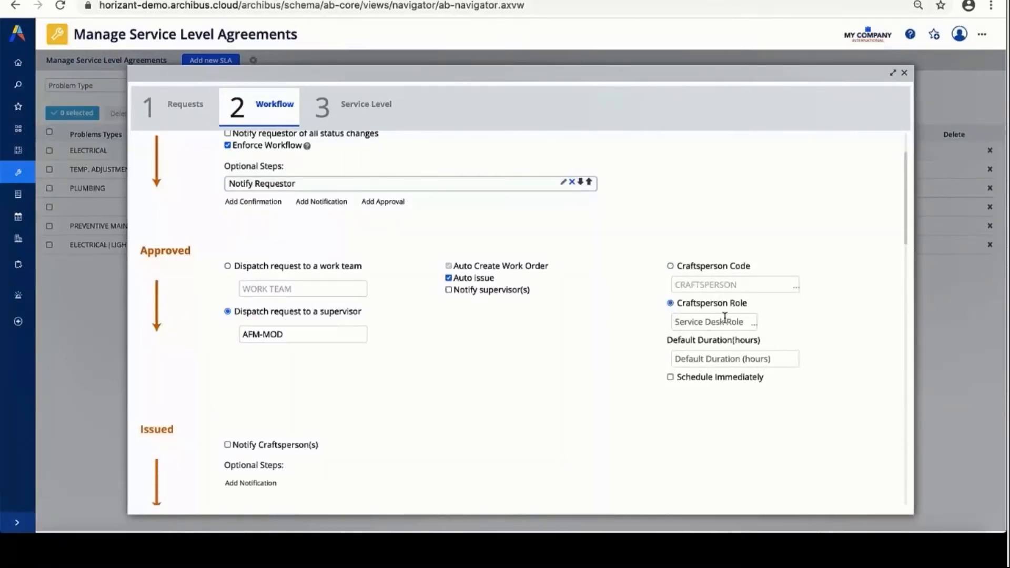
pyautogui.click(755, 326)
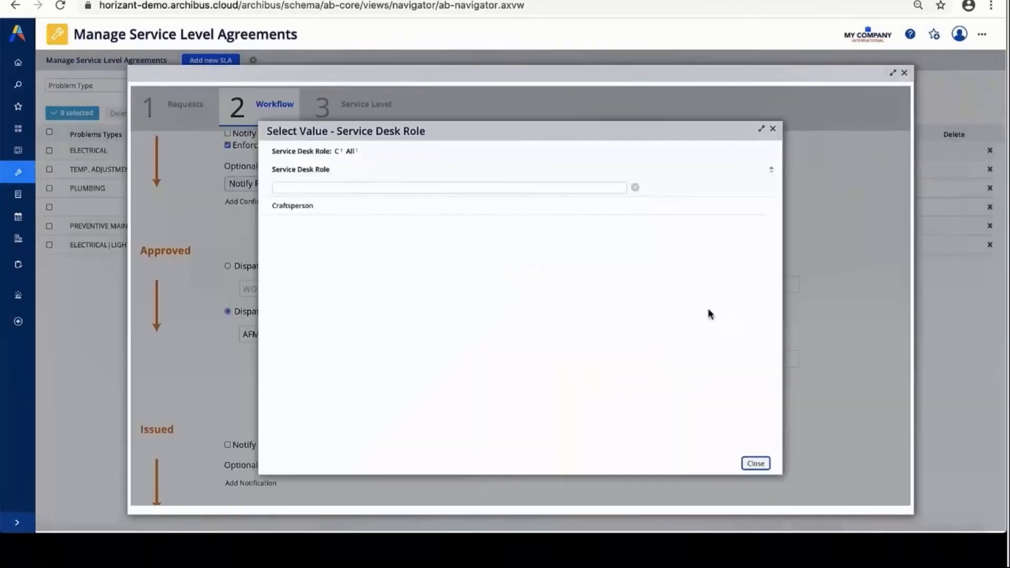
pyautogui.click(293, 206)
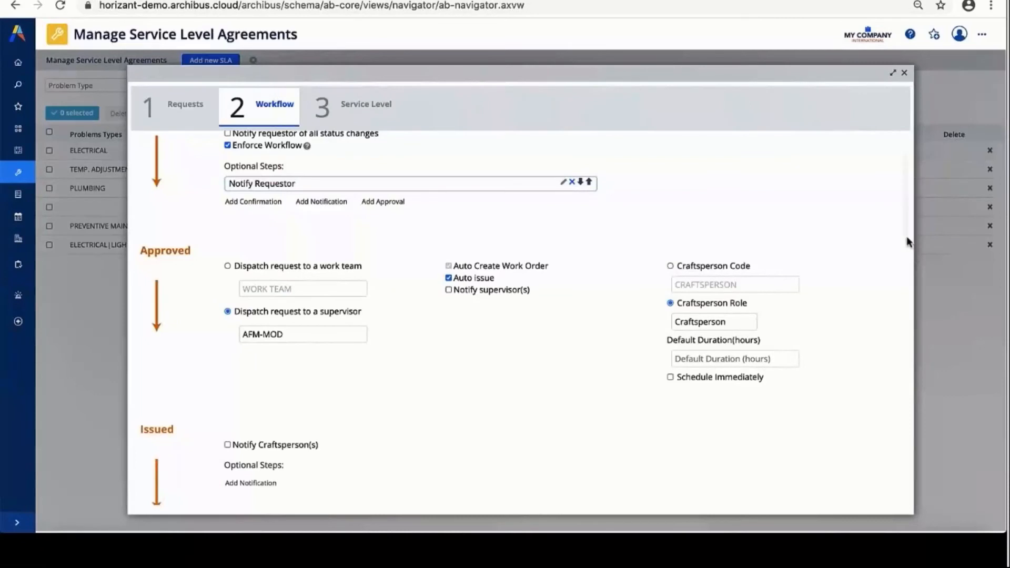
# Step: Add a notification to the Requestor service desk role for the Completed status
pyautogui.moveTo(904, 234); pyautogui.dragTo(904, 304)
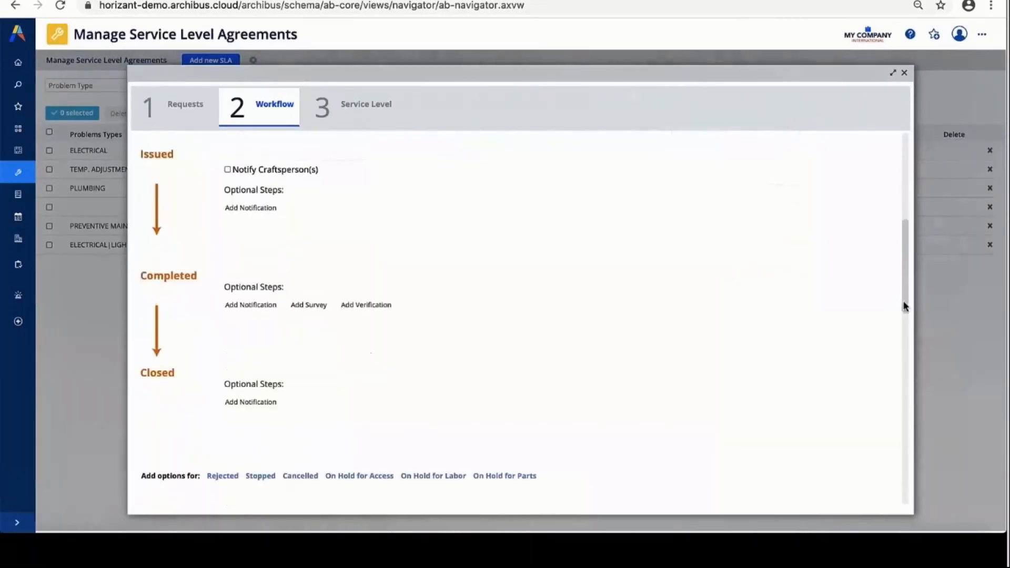
pyautogui.click(259, 311)
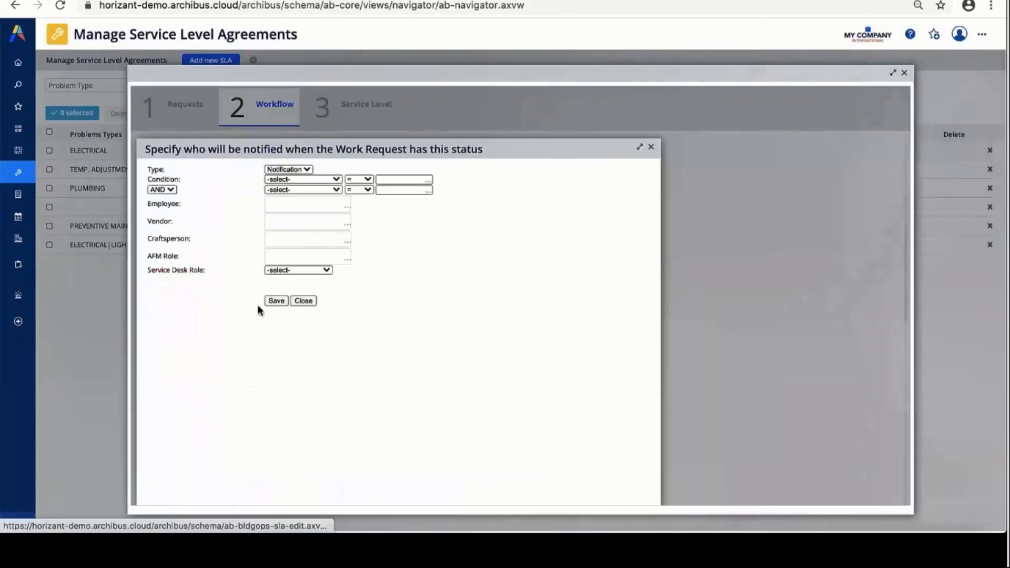
pyautogui.click(328, 270)
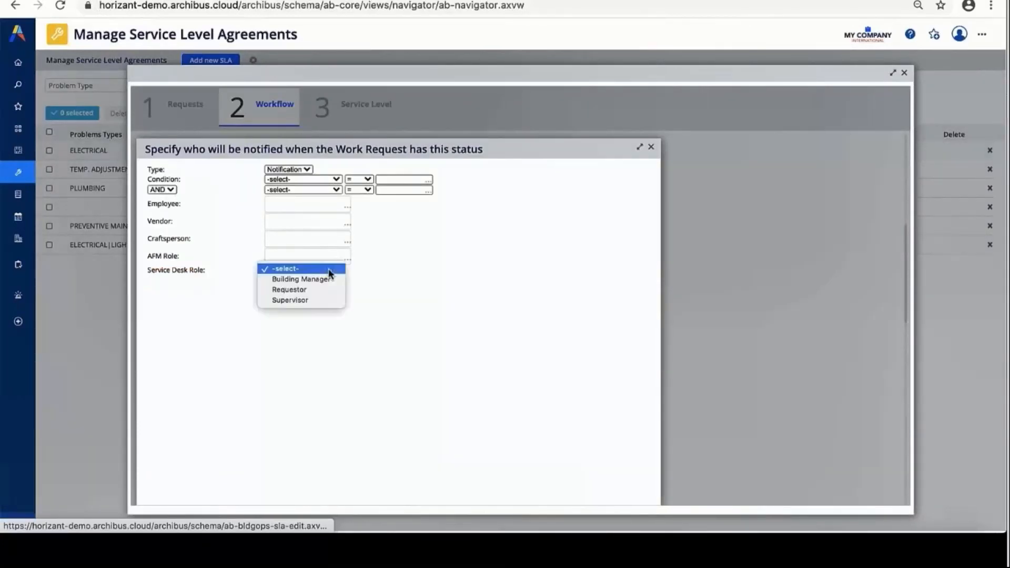
pyautogui.click(295, 289)
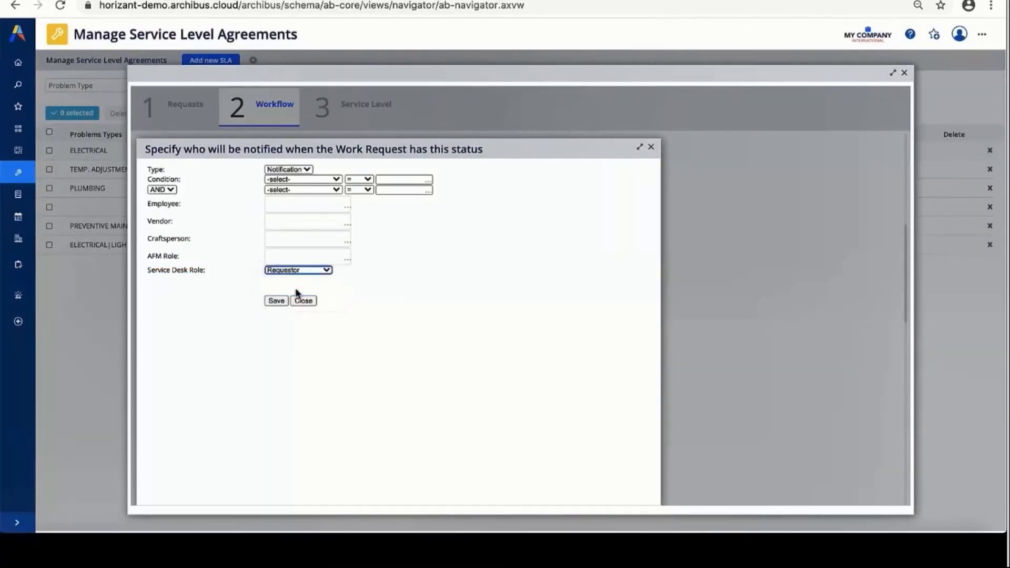
pyautogui.click(277, 300)
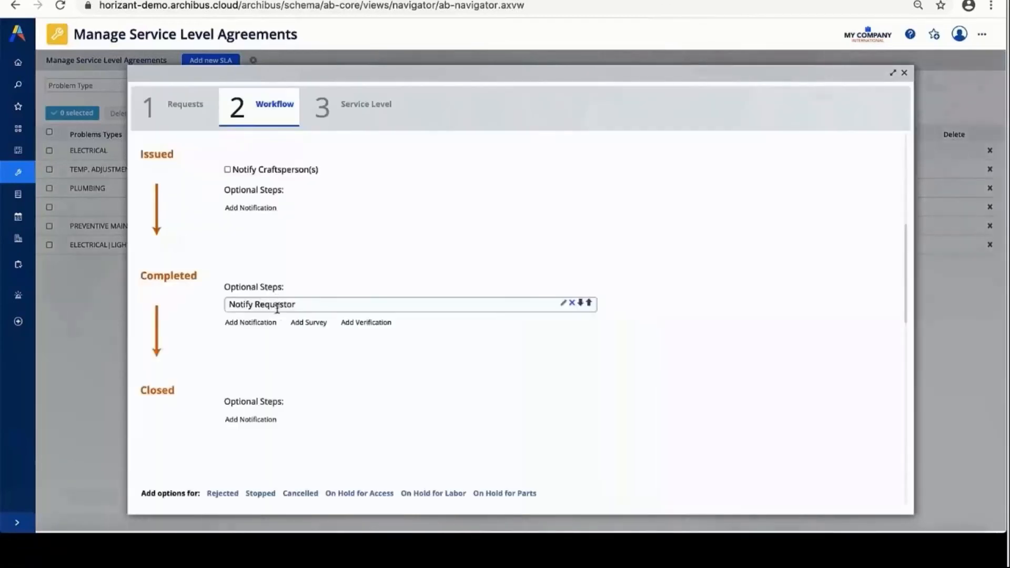
# Step: Add a satisfaction survey for the Requestor service desk role to the Completed status
pyautogui.click(310, 323)
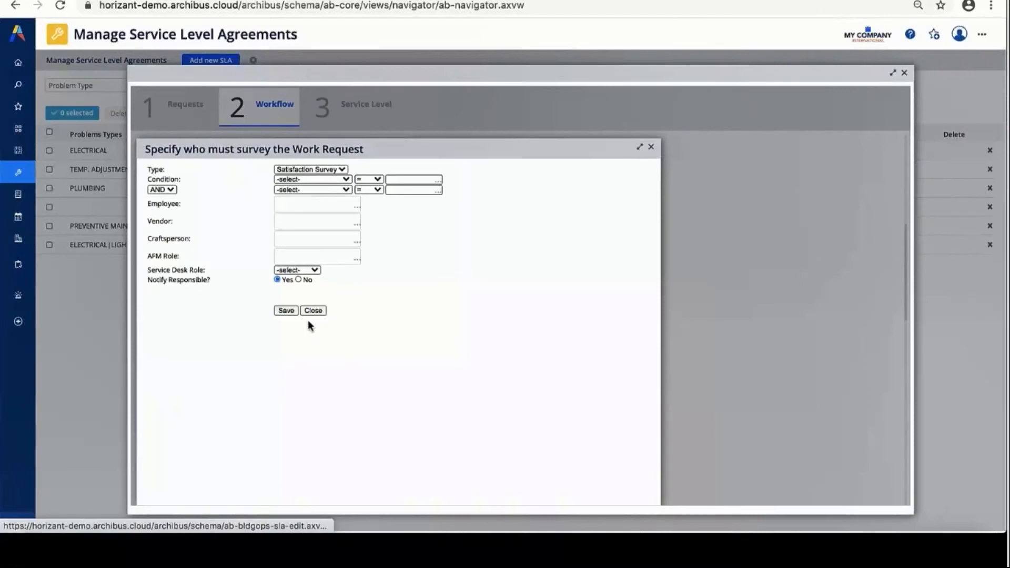
pyautogui.click(315, 270)
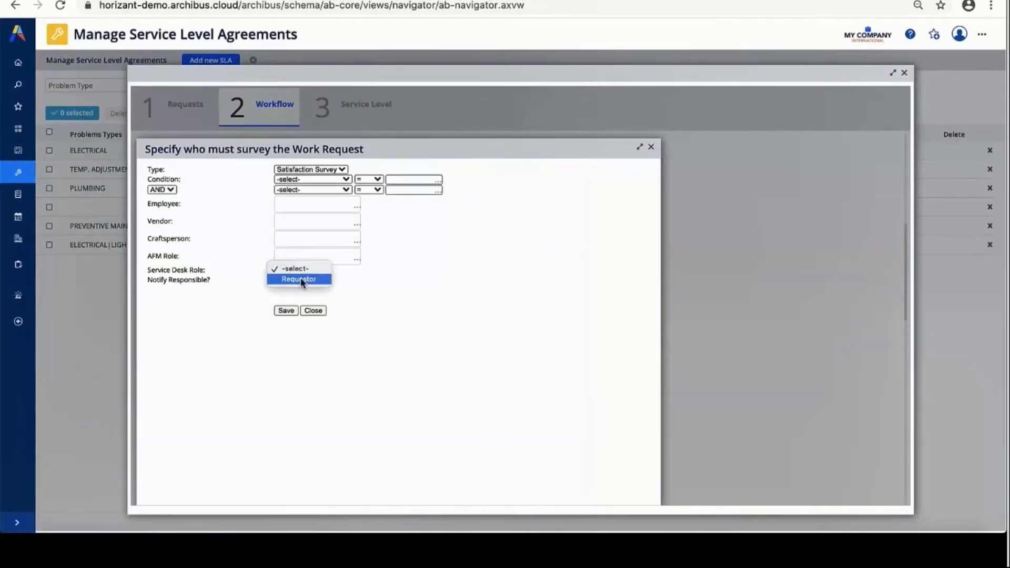
pyautogui.click(300, 279)
pyautogui.click(284, 311)
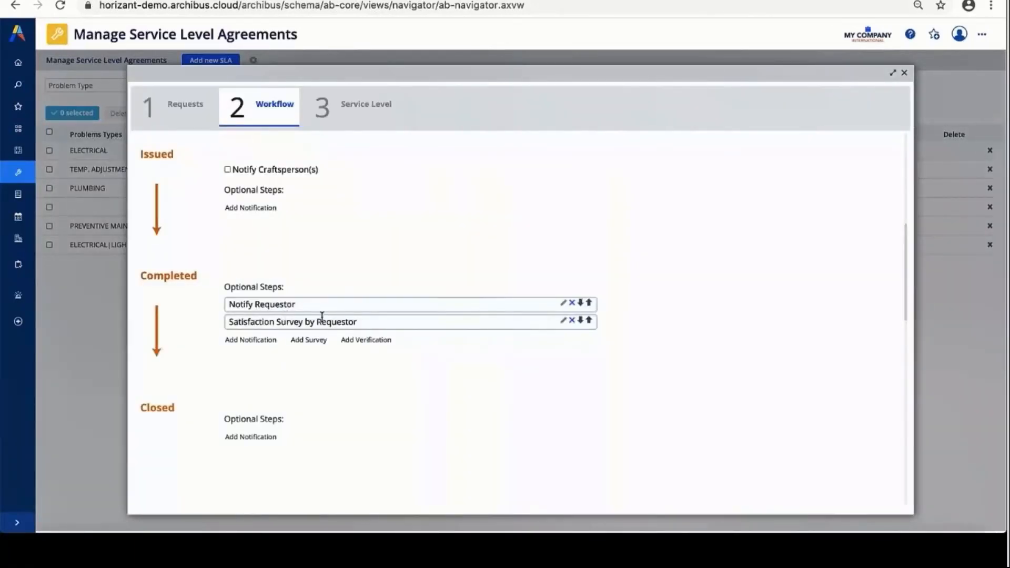
# Step: Proceed to the service level definition and set 24-hour service on all seven days, including Saturday and Sunday, with work allowed on holidays
pyautogui.moveTo(903, 258); pyautogui.dragTo(904, 168)
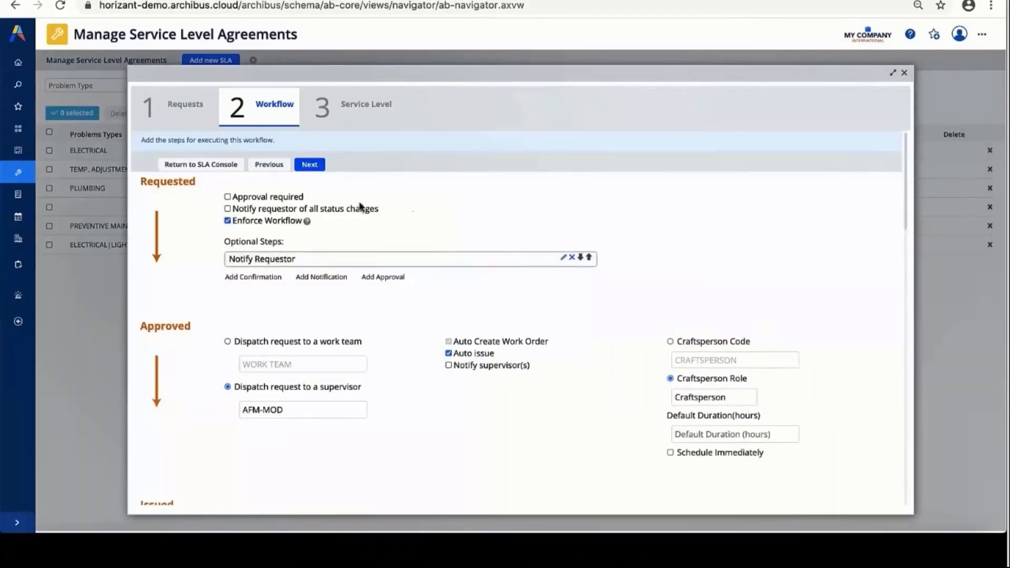
pyautogui.click(309, 166)
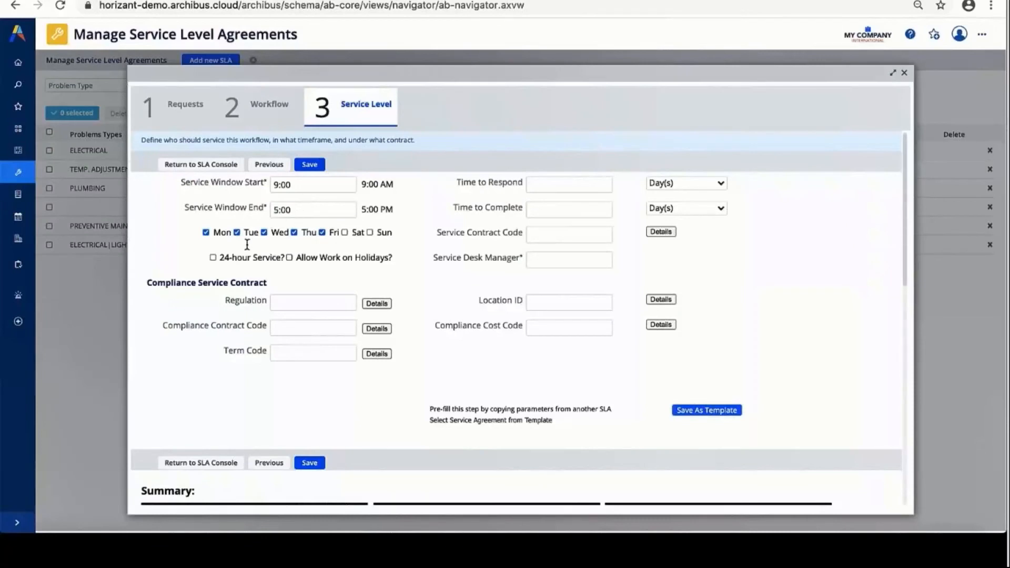
pyautogui.click(213, 257)
pyautogui.click(344, 232)
pyautogui.click(369, 233)
# Step: Set the time to respond to 1 day and the time to complete to 2 days
pyautogui.click(538, 187)
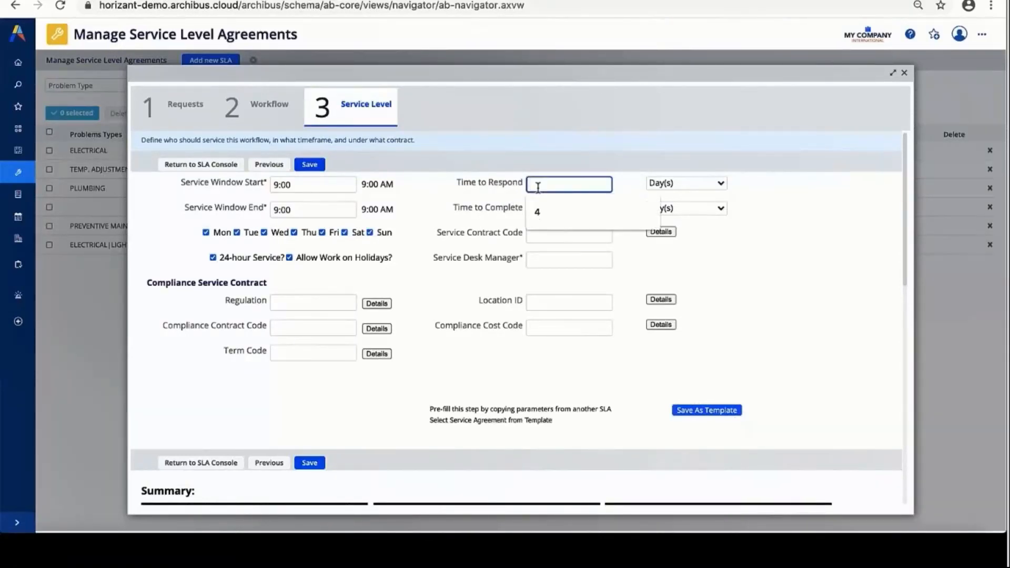
pyautogui.write('4')
pyautogui.write('1')
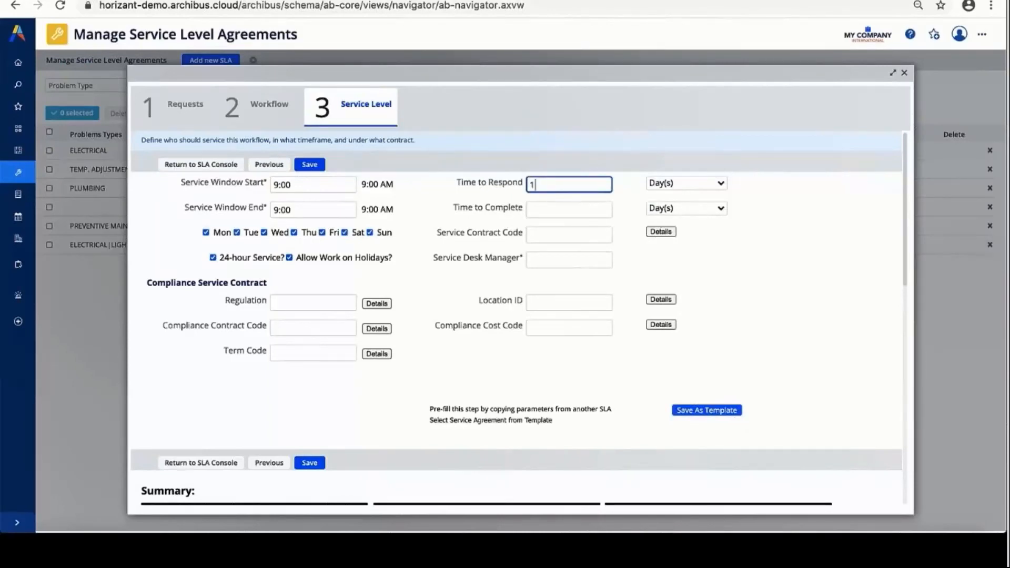
pyautogui.click(564, 210)
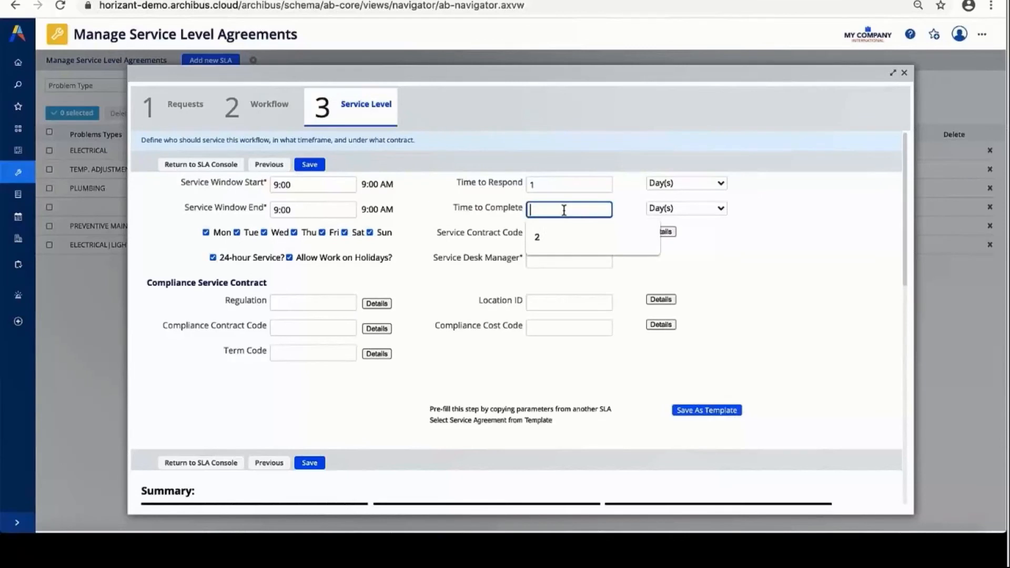
pyautogui.click(539, 234)
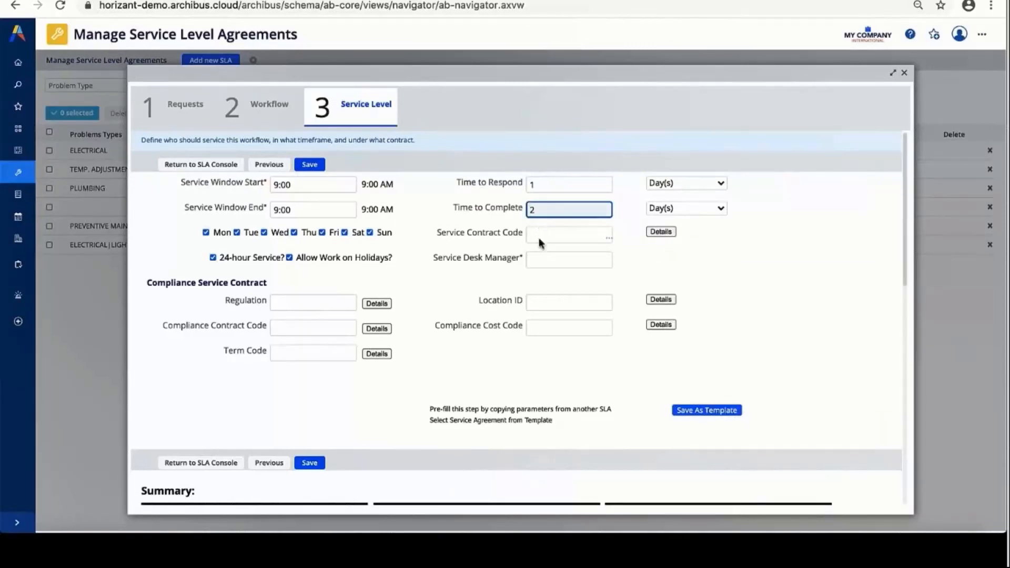
# Step: Assign AFM-MOD as the service desk manager and save the service level agreement
pyautogui.click(534, 260)
pyautogui.write('AFM-')
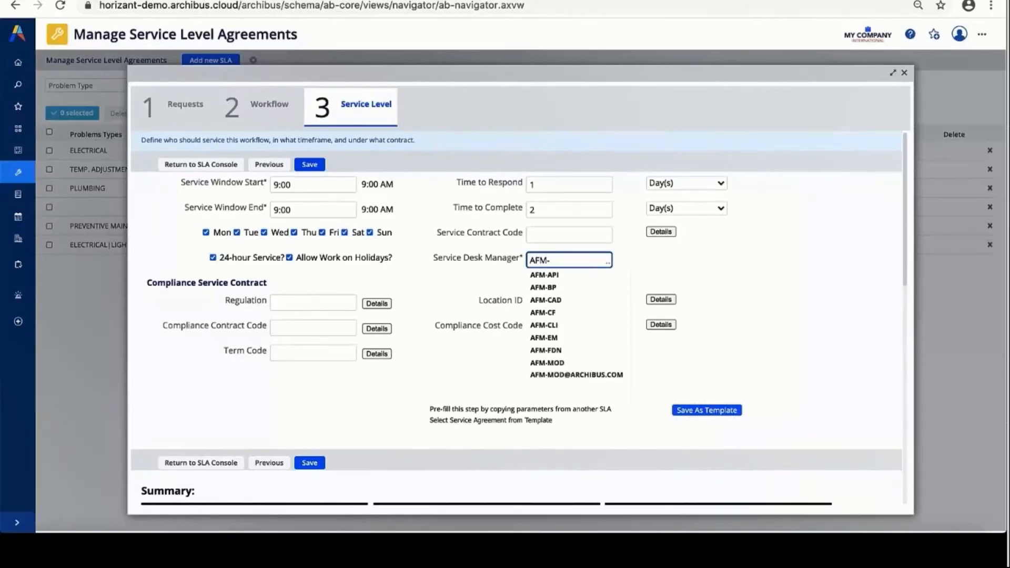
pyautogui.write('MOD')
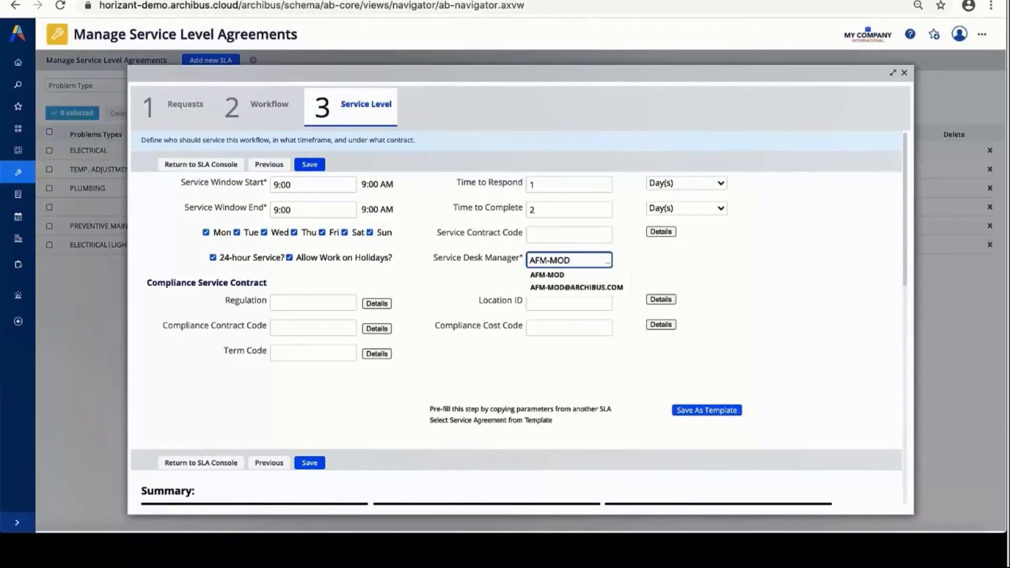
pyautogui.click(547, 272)
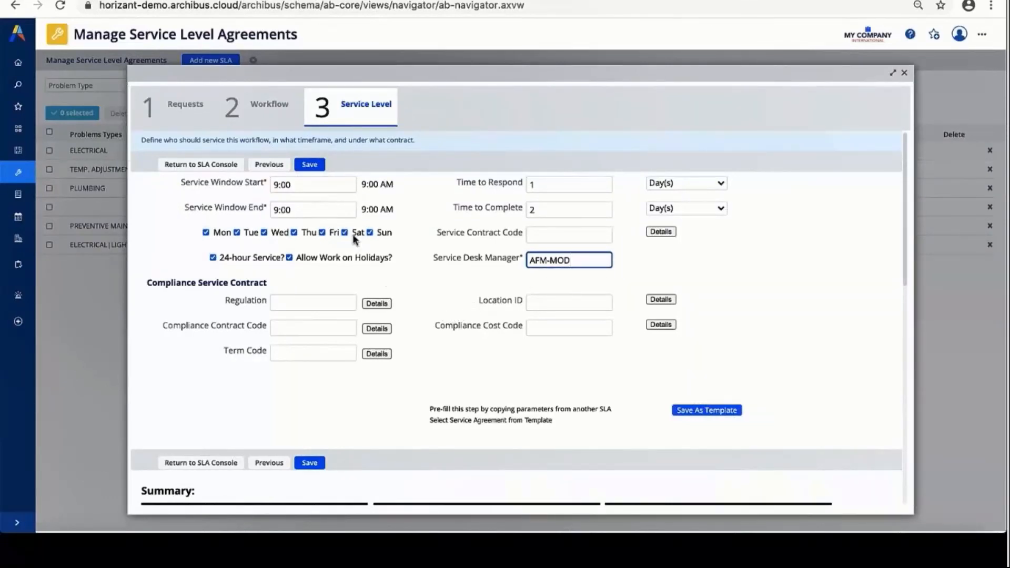
pyautogui.click(312, 167)
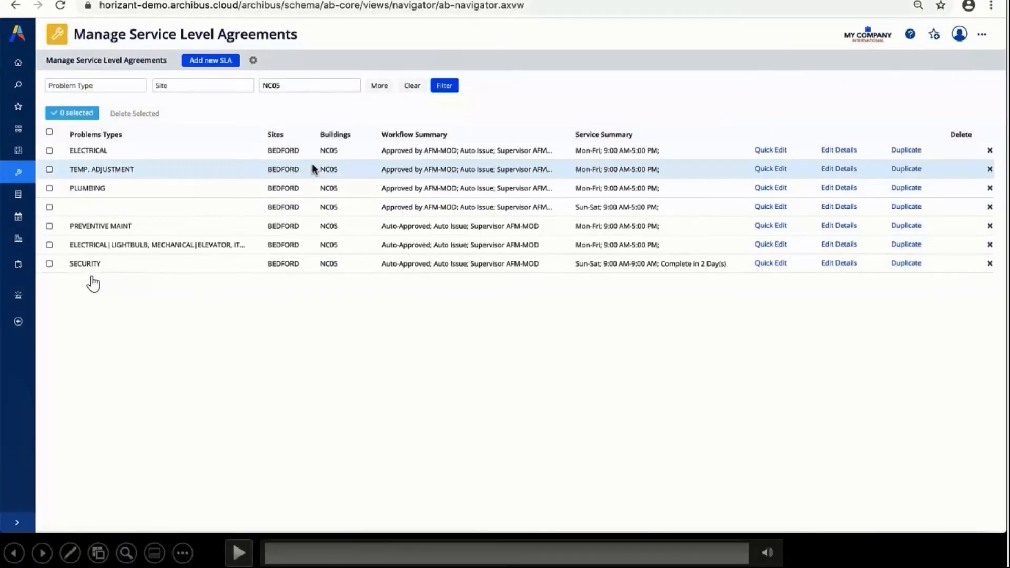
pyautogui.press('Right')
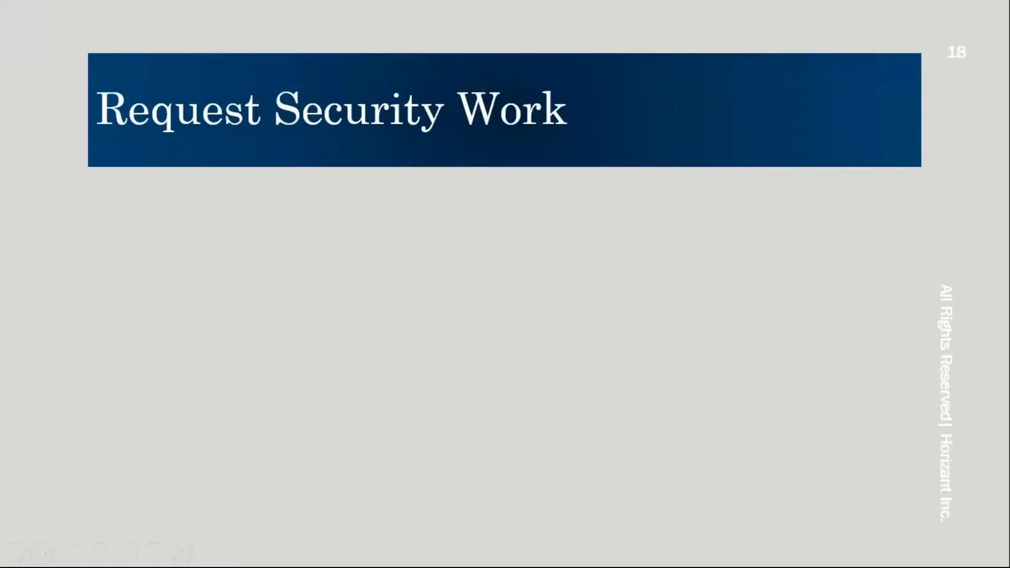
pyautogui.press('Right')
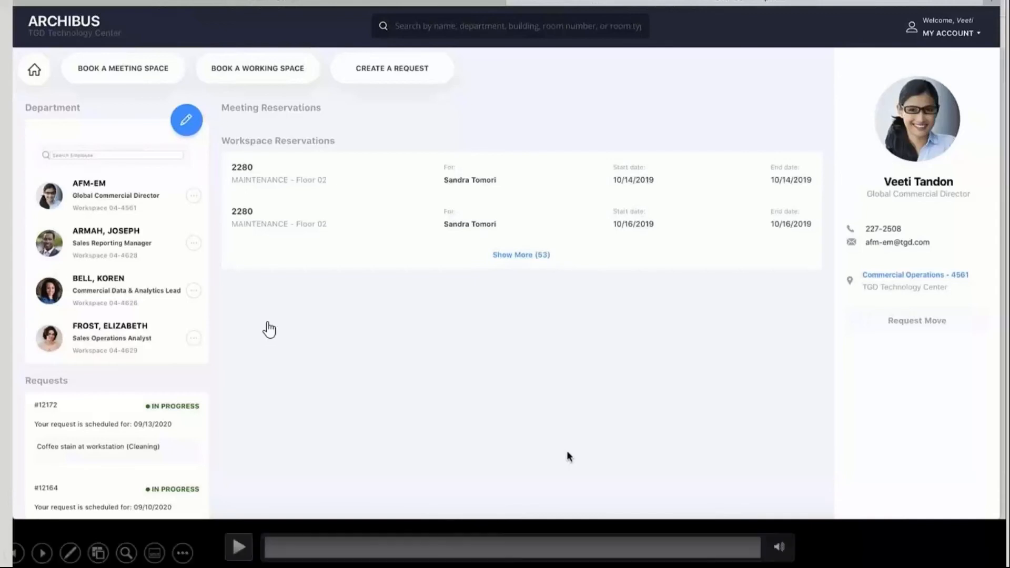
pyautogui.click(238, 547)
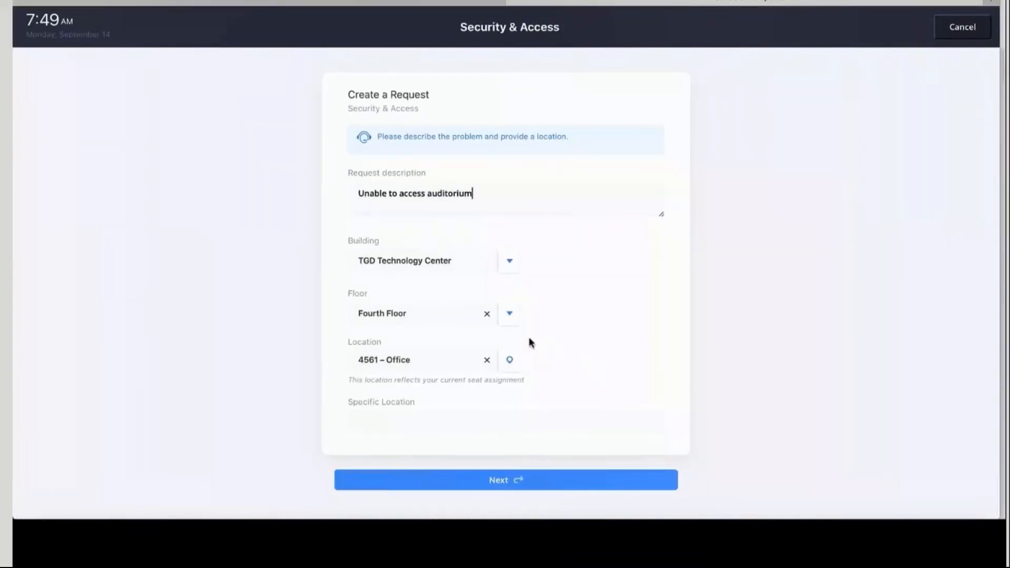
# Step: Change the request's floor to First Floor and pick 1106 – Large Auditorium on the floor plan as its location
pyautogui.click(488, 315)
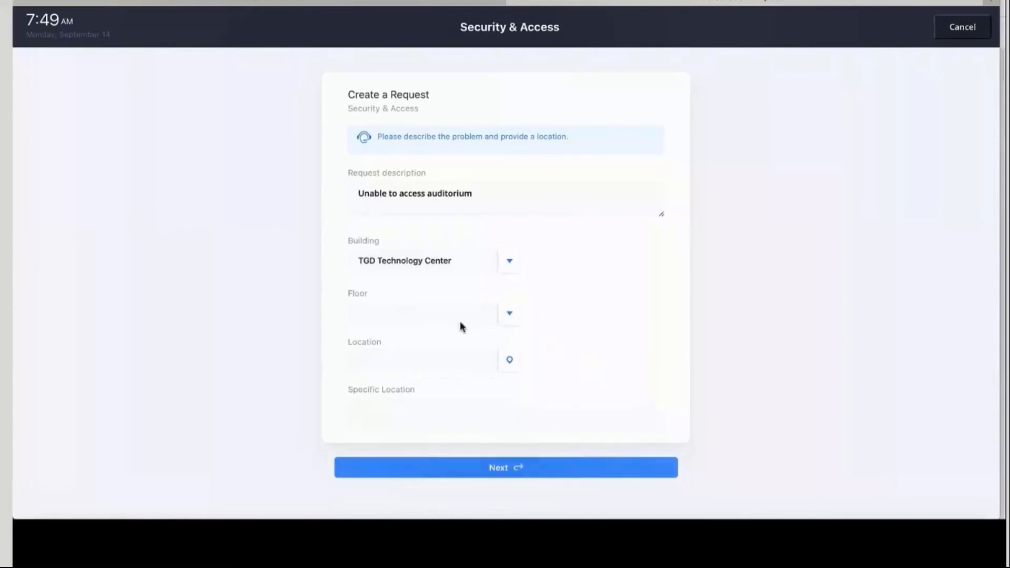
pyautogui.click(515, 320)
pyautogui.click(372, 211)
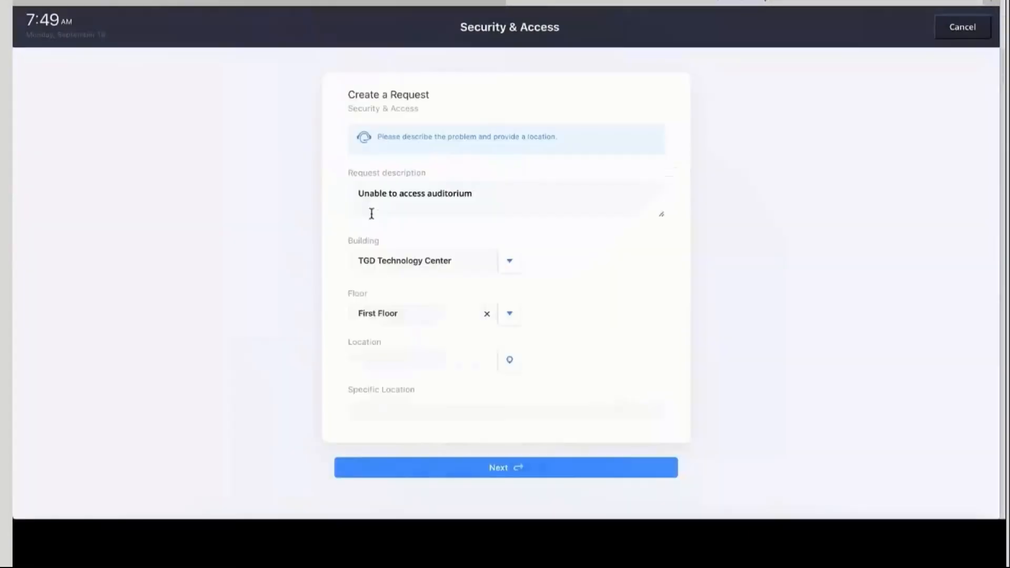
pyautogui.click(510, 362)
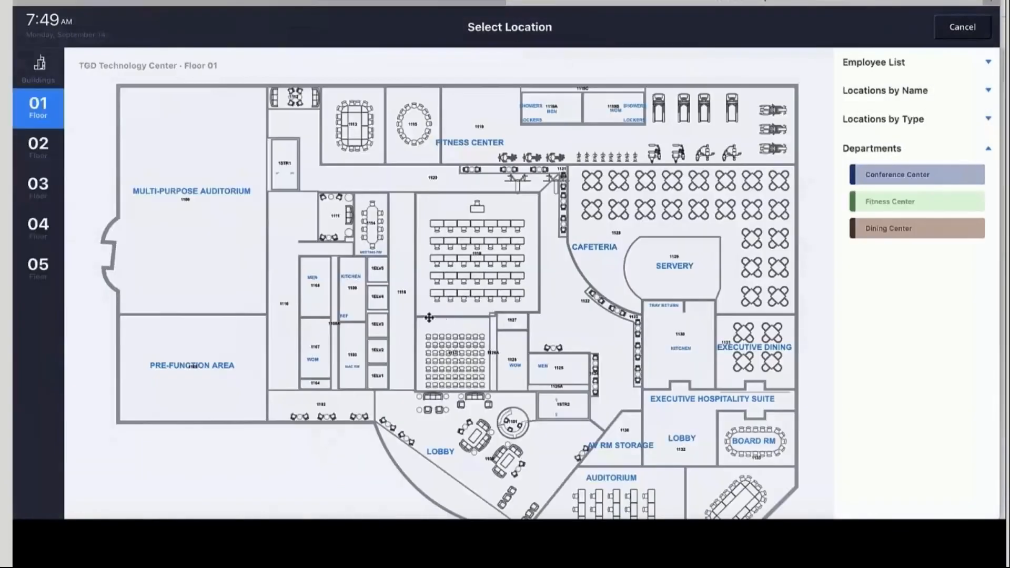
pyautogui.click(216, 200)
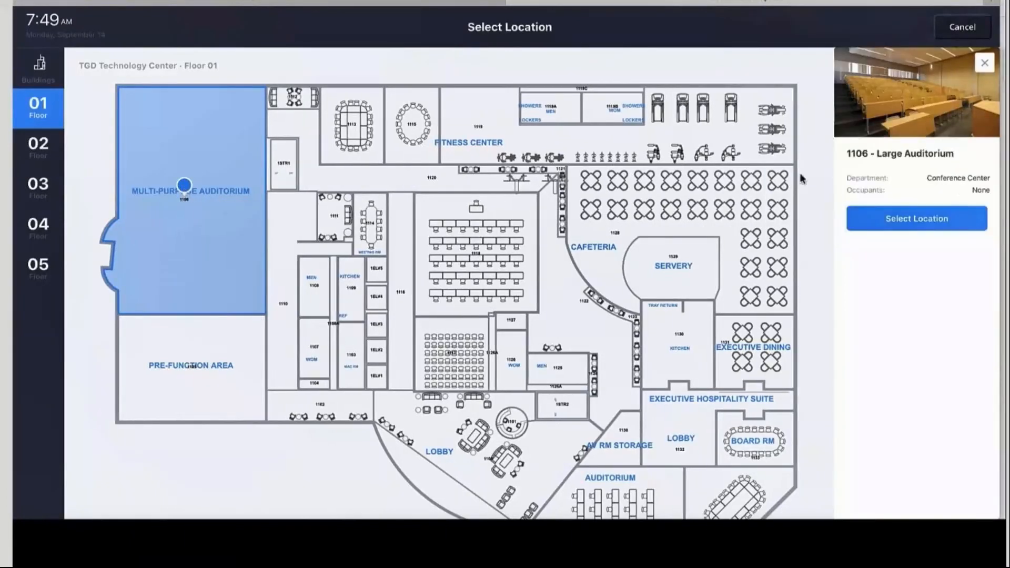
pyautogui.click(898, 220)
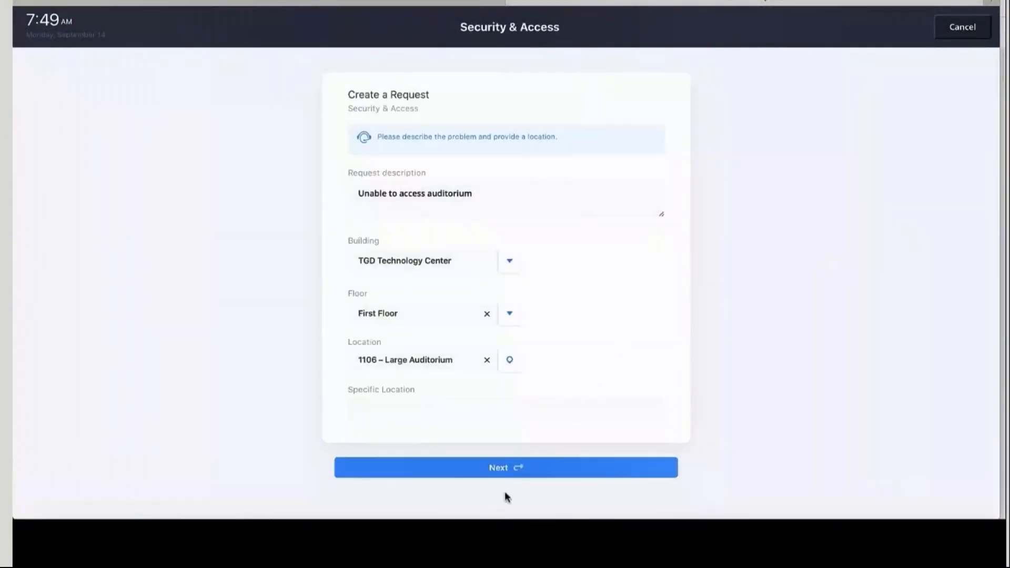
# Step: Allow the site to use the camera, send the Security & Access request without photos and return to the main page
pyautogui.click(504, 470)
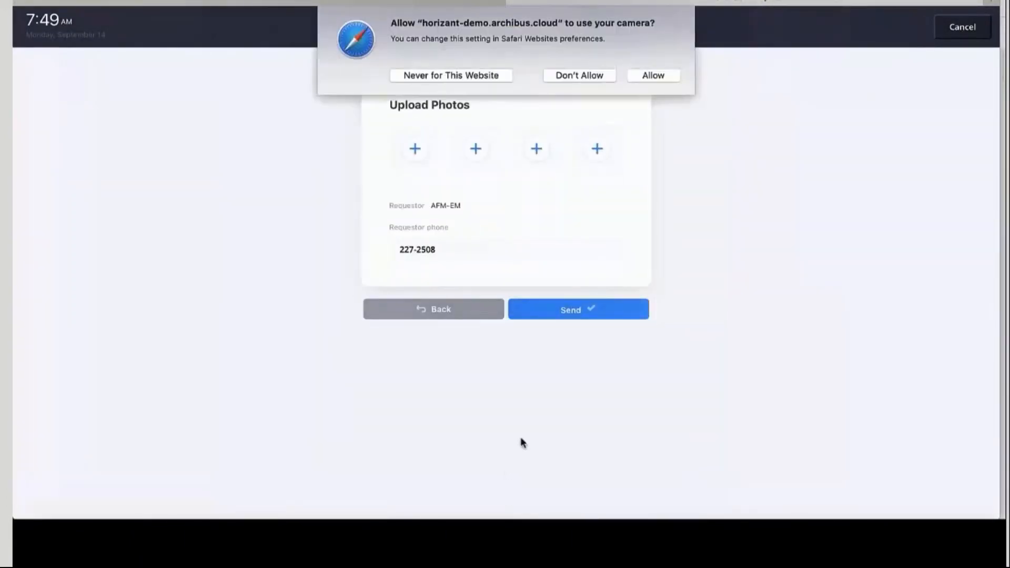
pyautogui.click(650, 78)
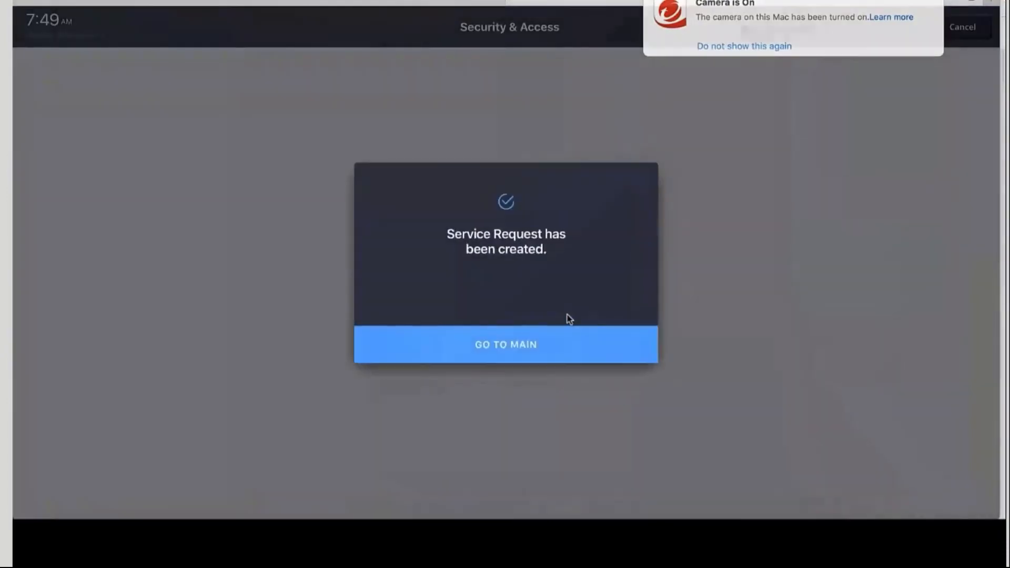
pyautogui.click(513, 349)
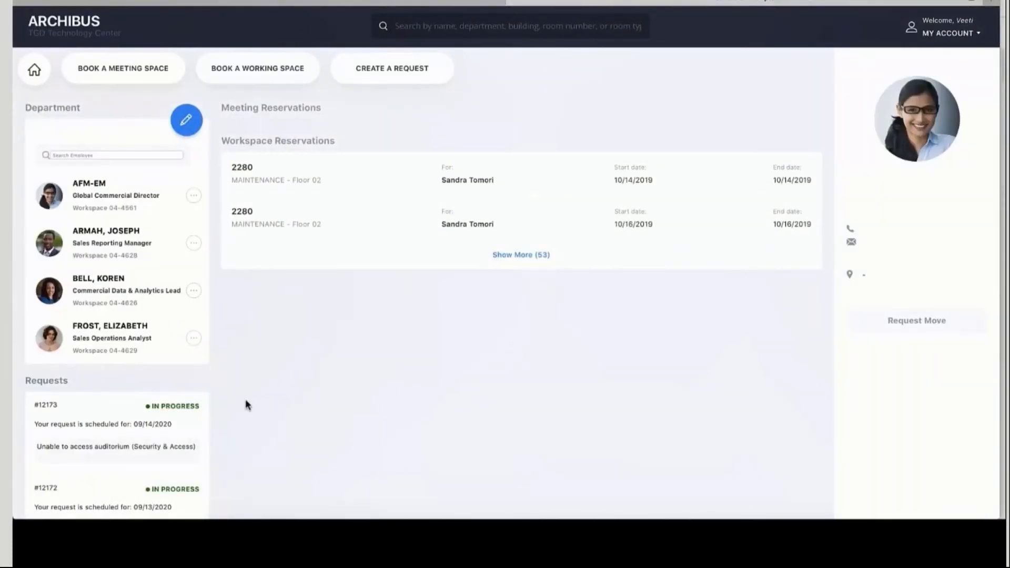
# Step: Review the details and progress of the new auditorium access request, and close it
pyautogui.click(51, 405)
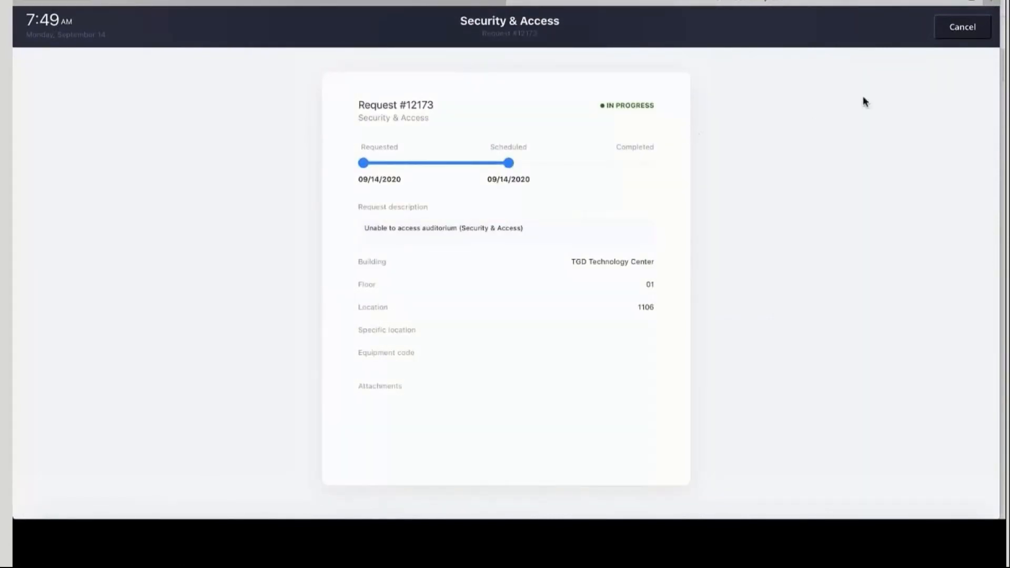
pyautogui.click(958, 31)
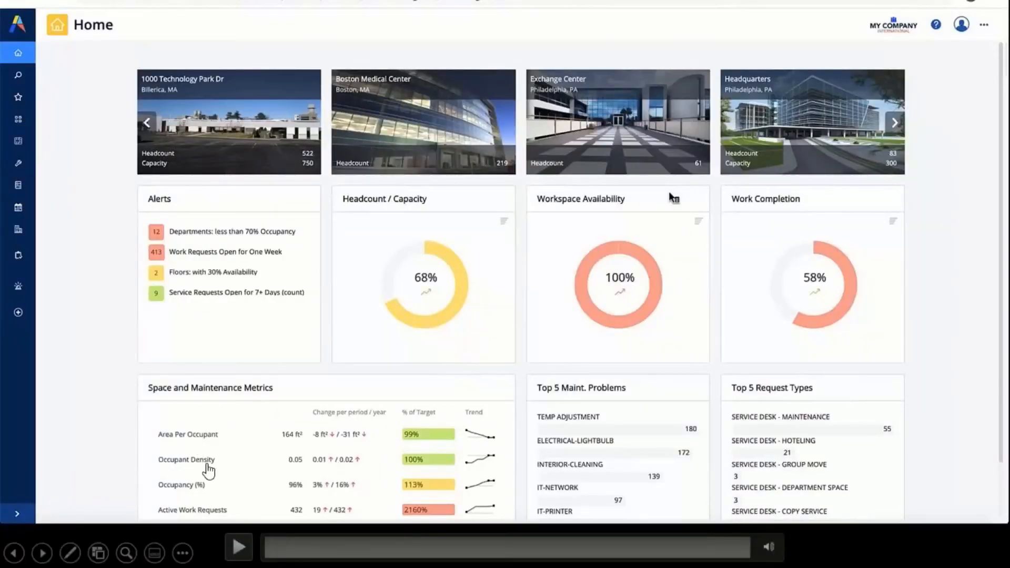
pyautogui.click(239, 548)
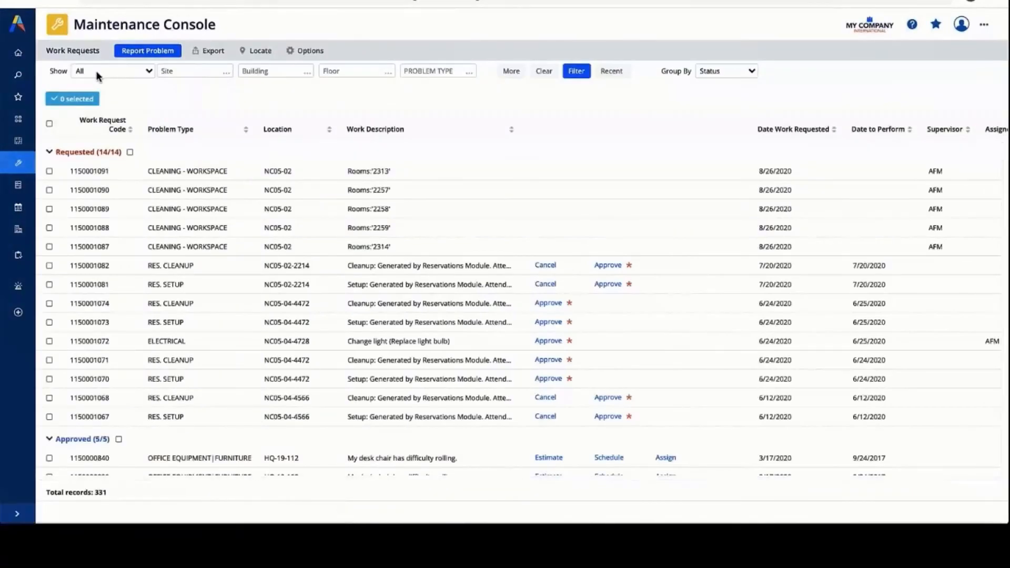
# Step: Filter the work requests in the Maintenance Console by building NC05 at the BEDFORD site
pyautogui.click(308, 74)
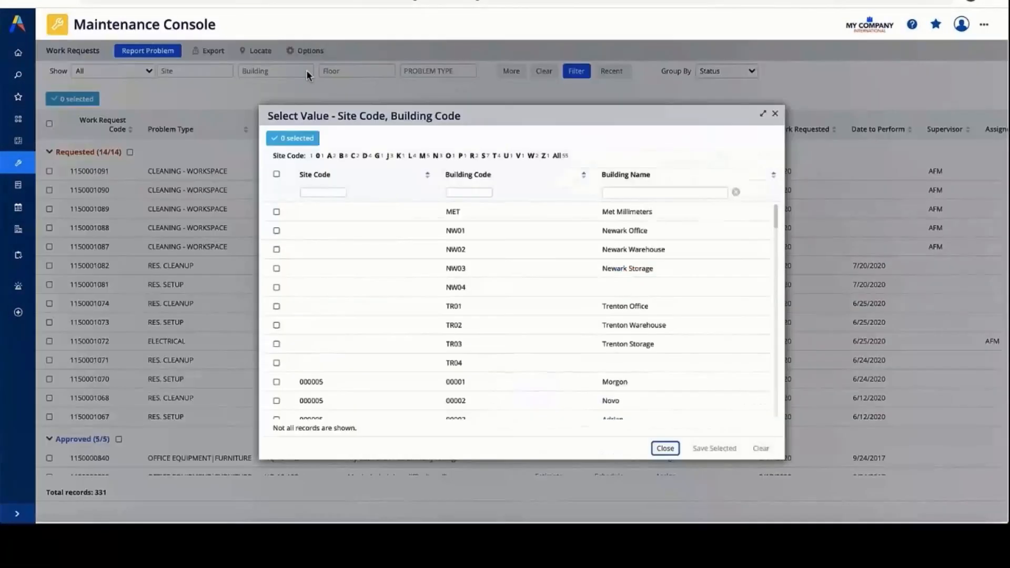
pyautogui.click(468, 192)
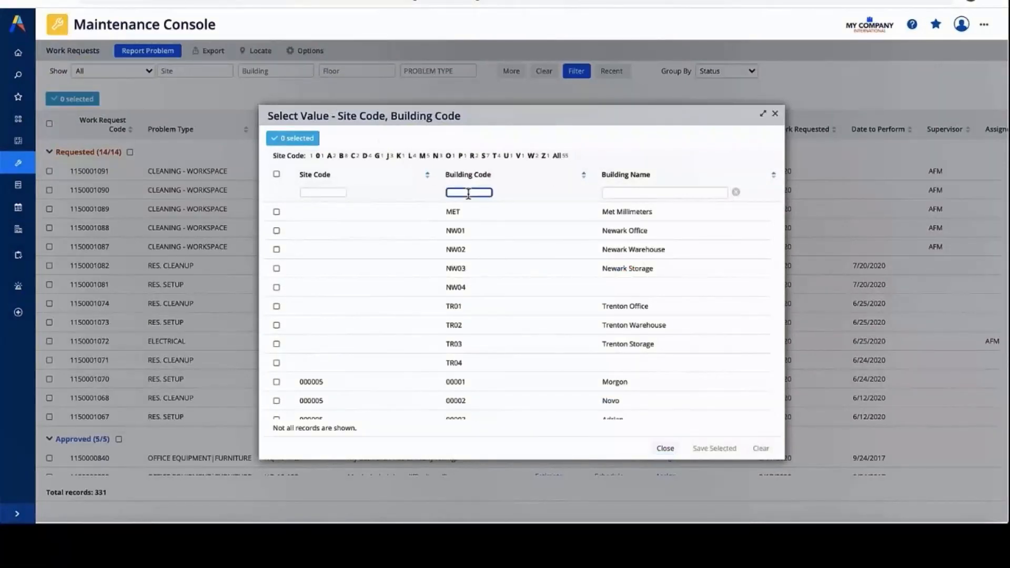
pyautogui.write('nc05')
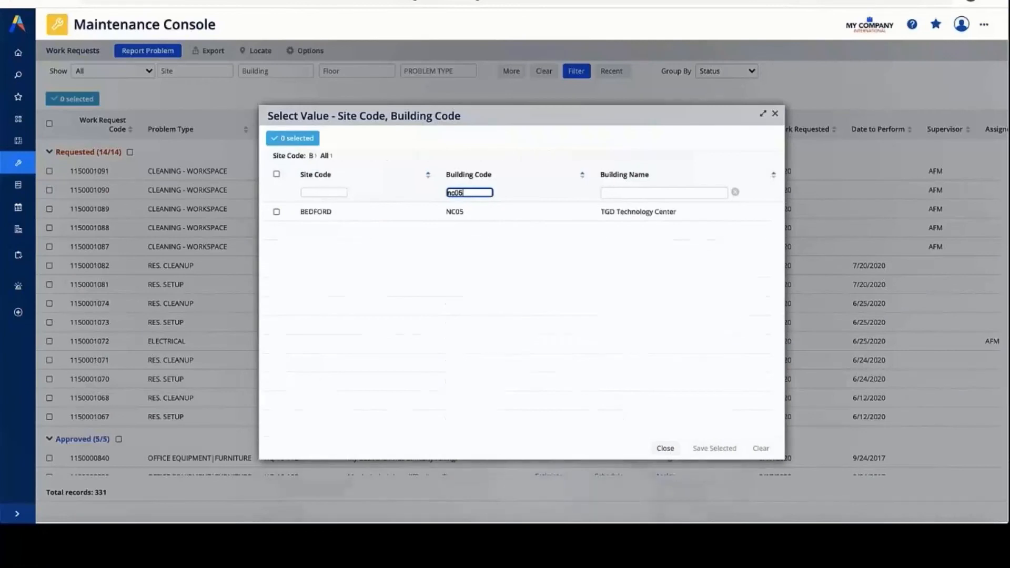
pyautogui.click(452, 212)
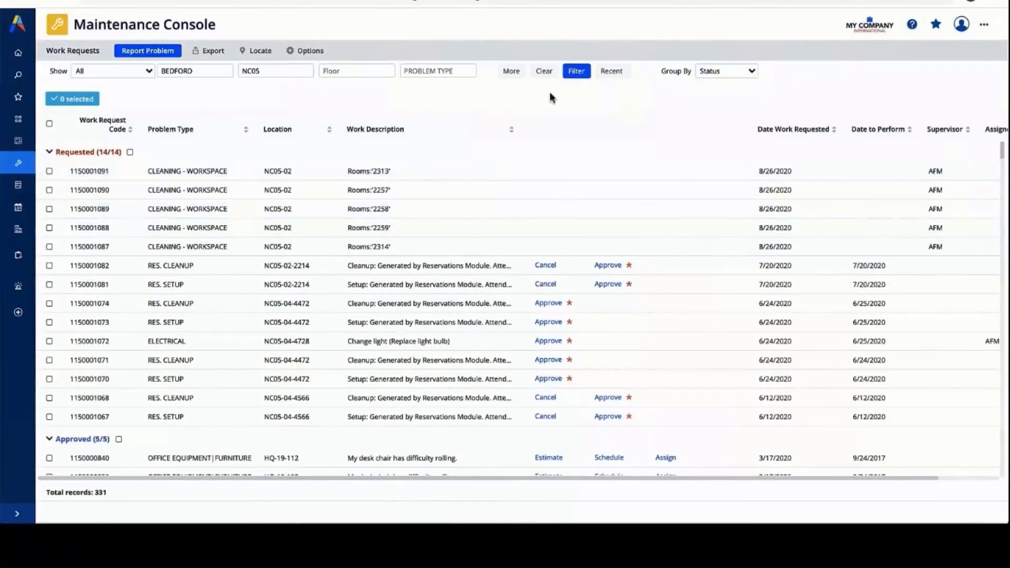
pyautogui.click(577, 74)
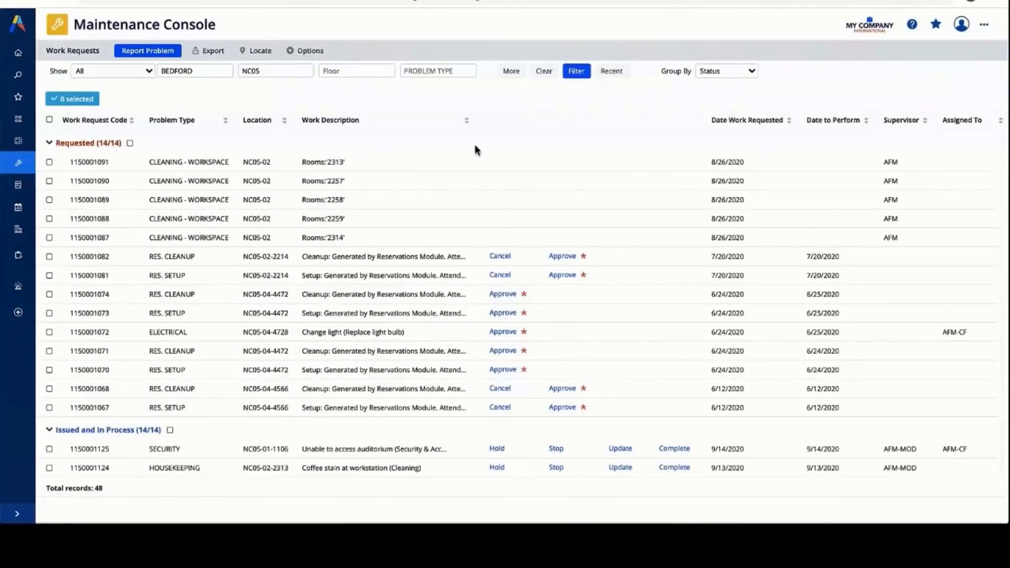
# Step: Open the SECURITY work request about the inaccessible auditorium, examine its assigned craftspersons and close it
pyautogui.click(89, 449)
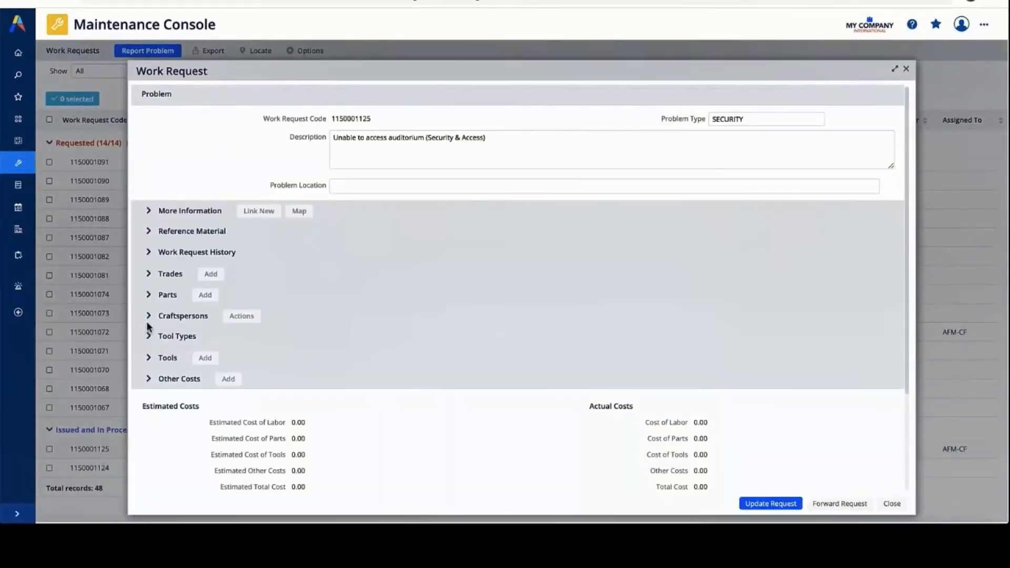
pyautogui.click(149, 317)
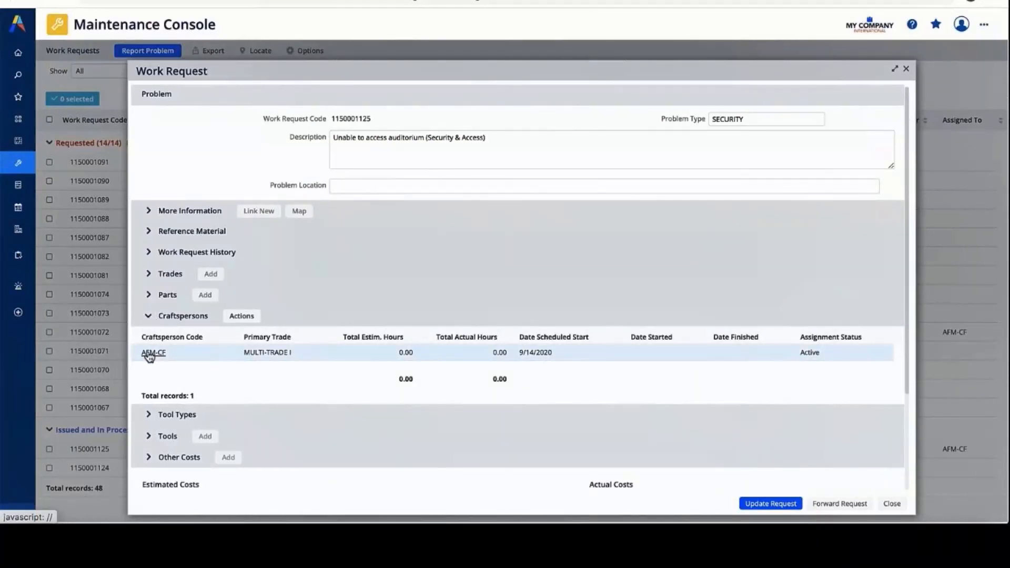
pyautogui.click(887, 504)
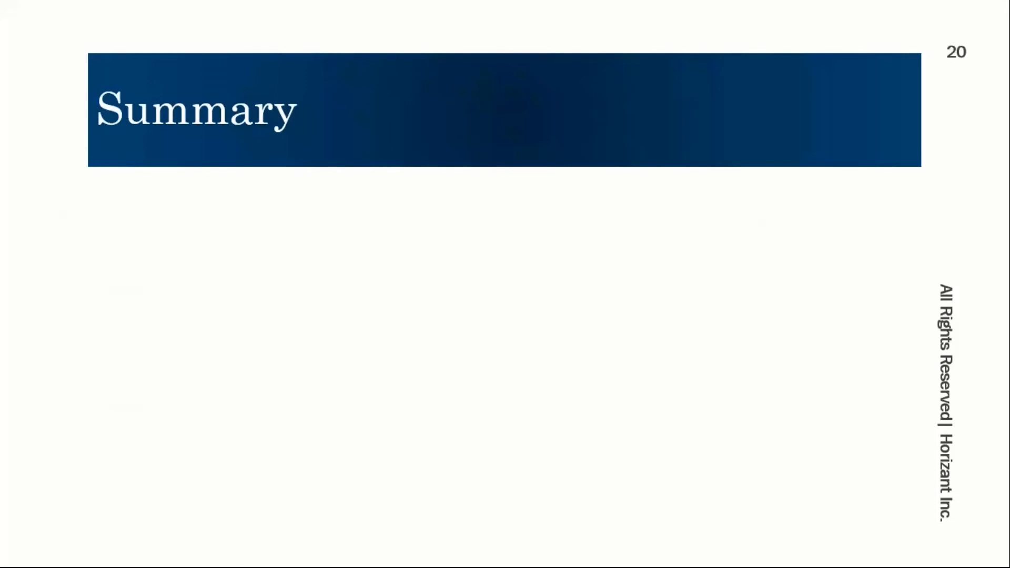
pyautogui.press('Right')
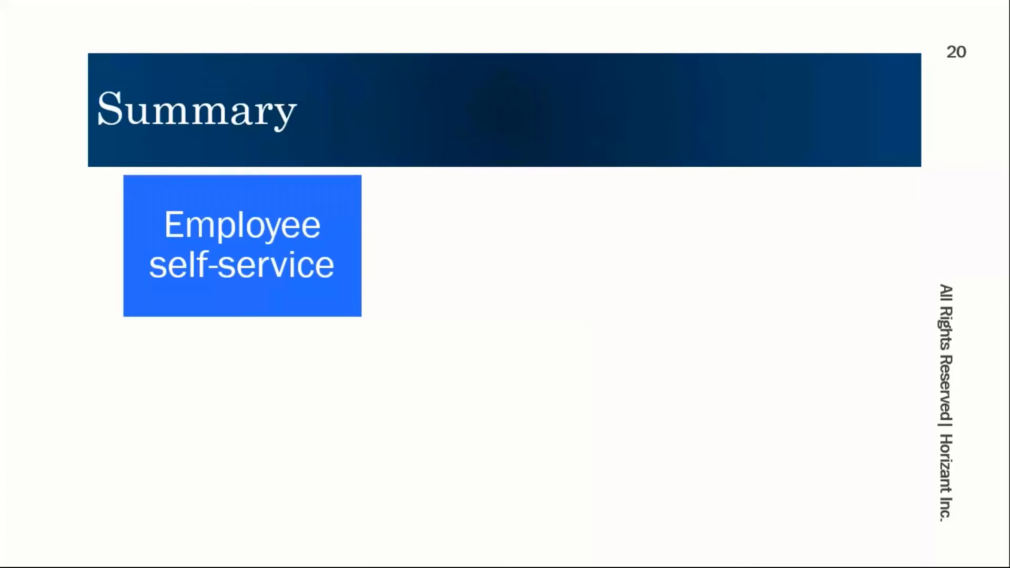
pyautogui.press('Right')
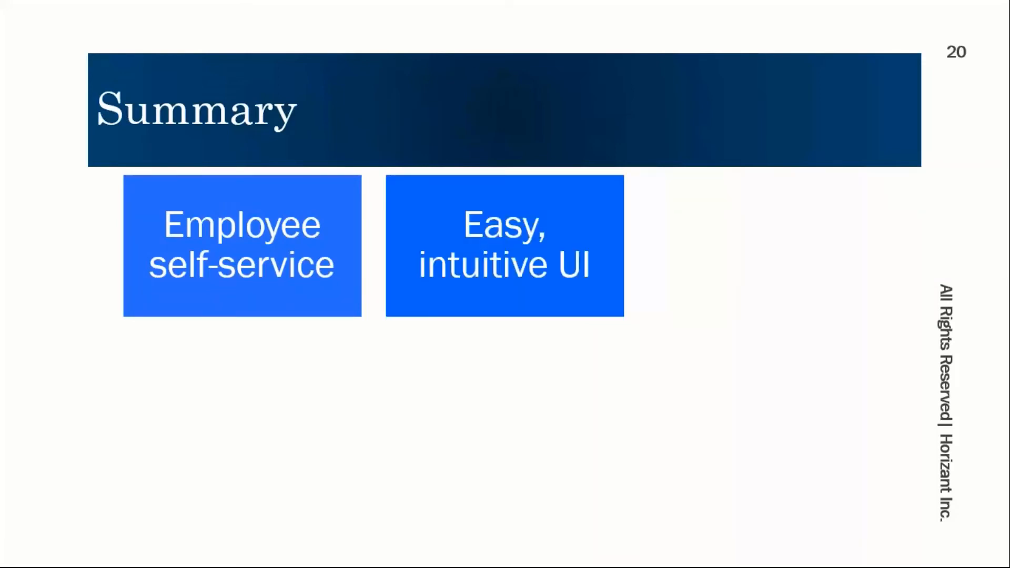